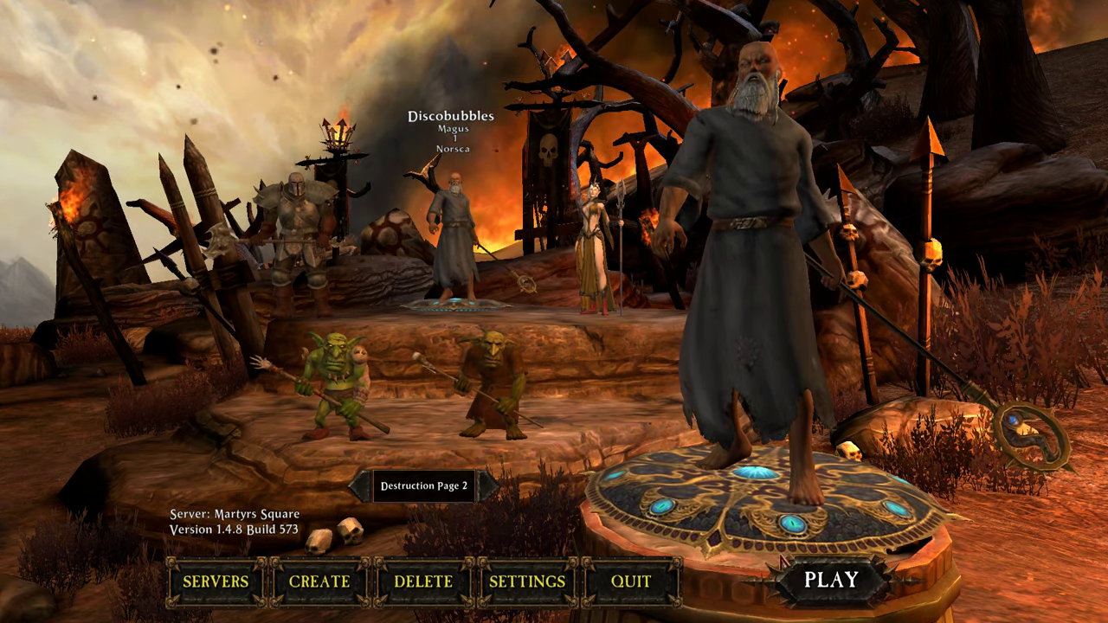
Step: Log into the game world with the Magus character from character select
left_click(841, 590)
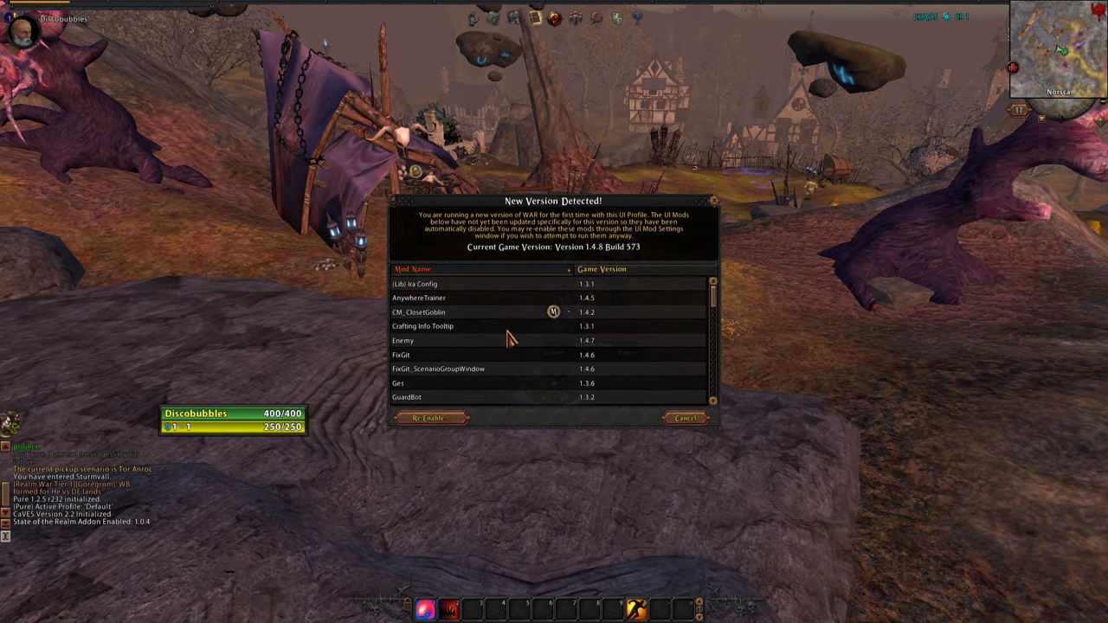
Step: Scroll through the New Version Detected list of mods outdated for version 1.4.8
scroll(427, 355, "down", 5)
scroll(427, 346, "down", 10)
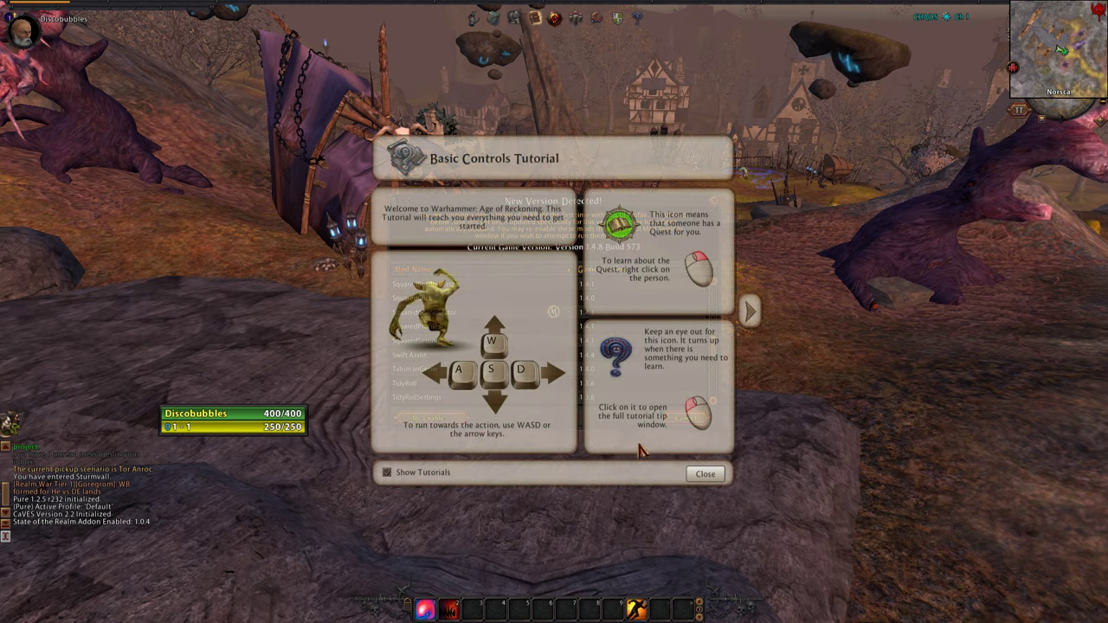
Step: Close the Basic Controls Tutorial and scroll the disabled Squared mods list
left_click(704, 473)
scroll(438, 329, "down", 5)
scroll(438, 333, "up", 7)
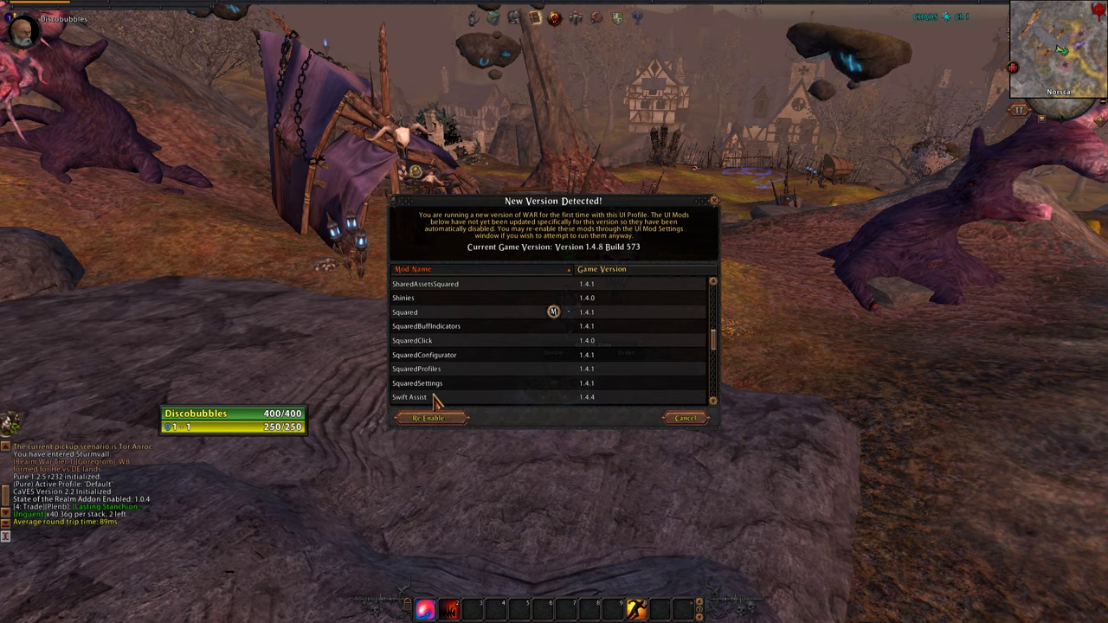
left_click(431, 419)
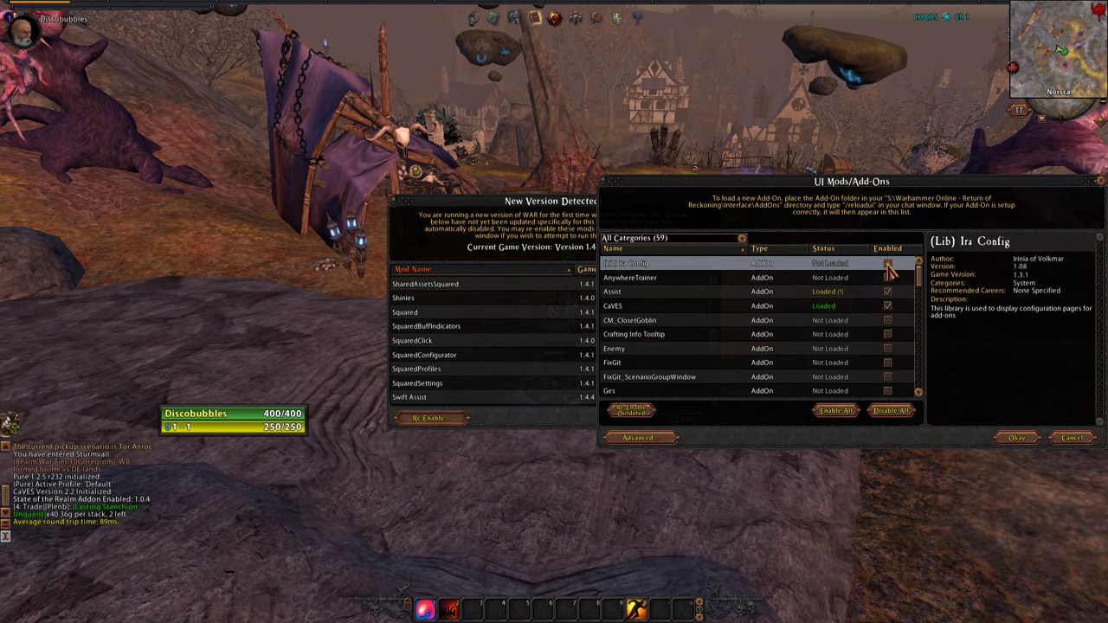
left_click(836, 410)
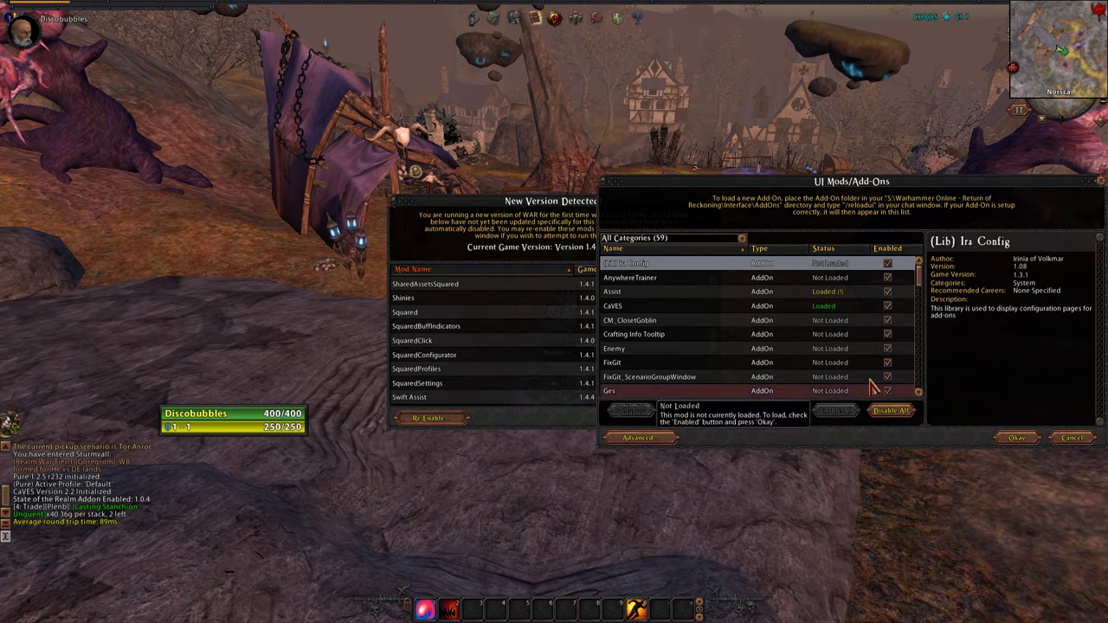
scroll(822, 329, "down", 3)
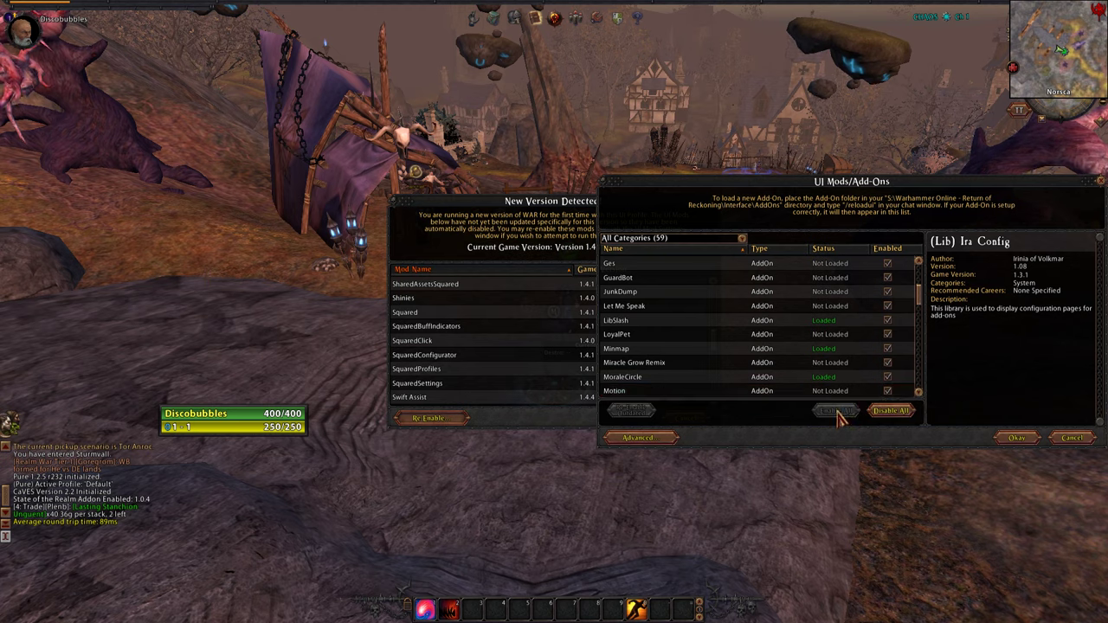
left_click(891, 411)
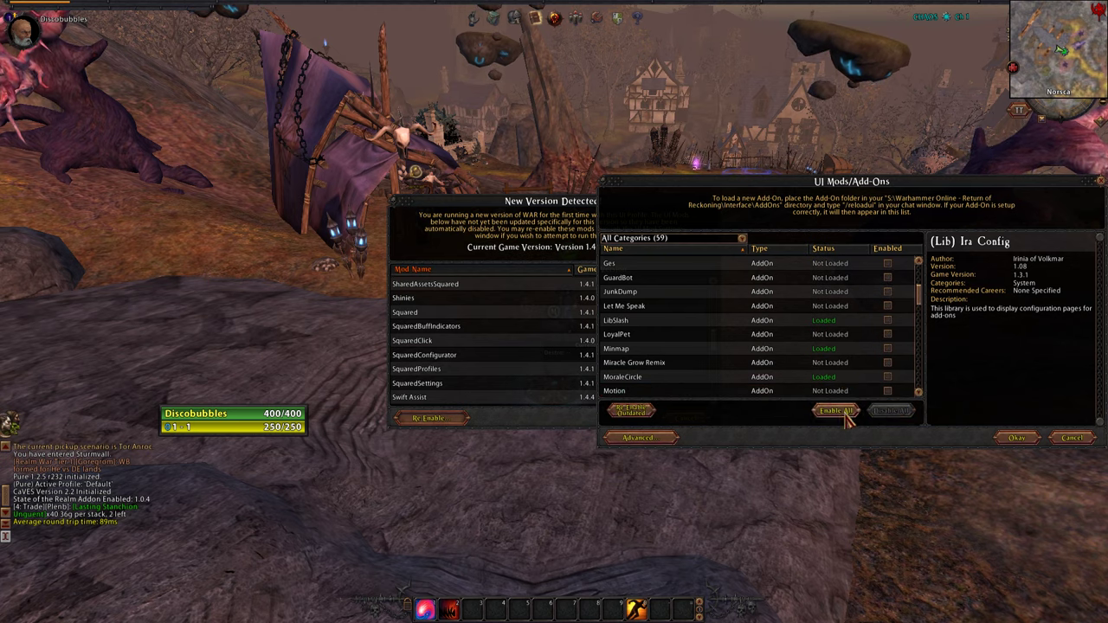
left_click(1076, 441)
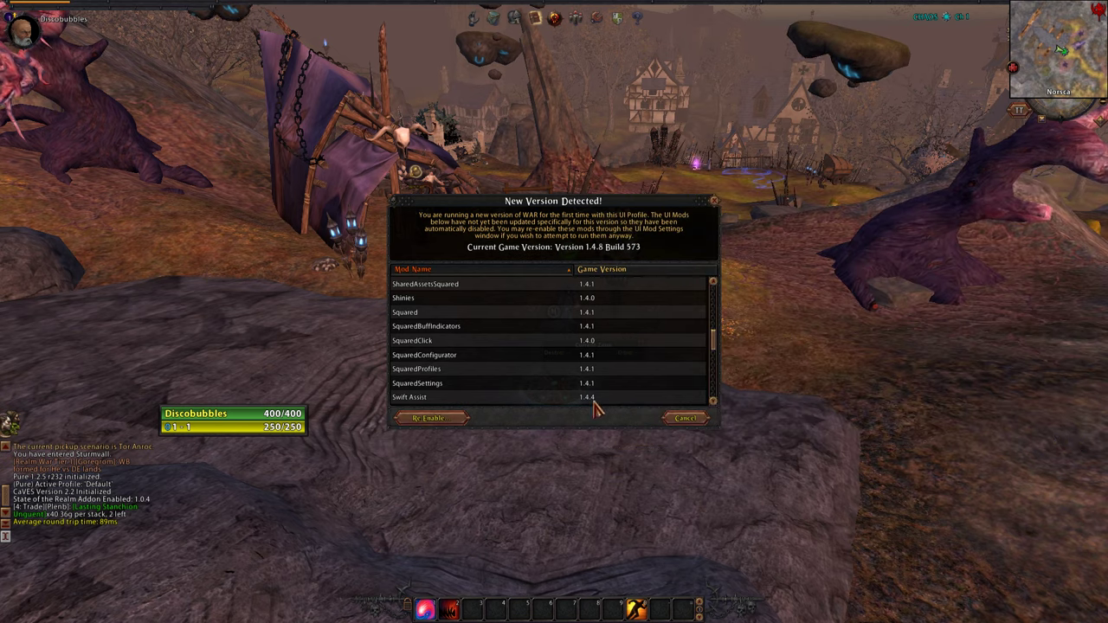
left_click(691, 420)
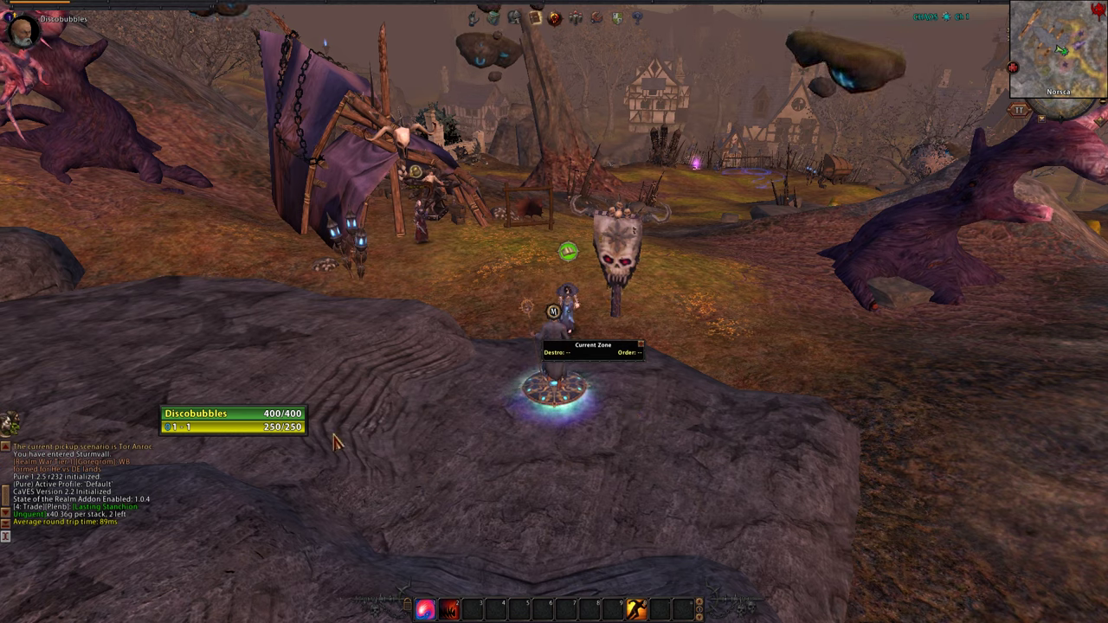
Step: Rotate the camera around the character and bring up User Settings
mouse_move(601, 363)
left_click_drag(601, 364, 457, 273)
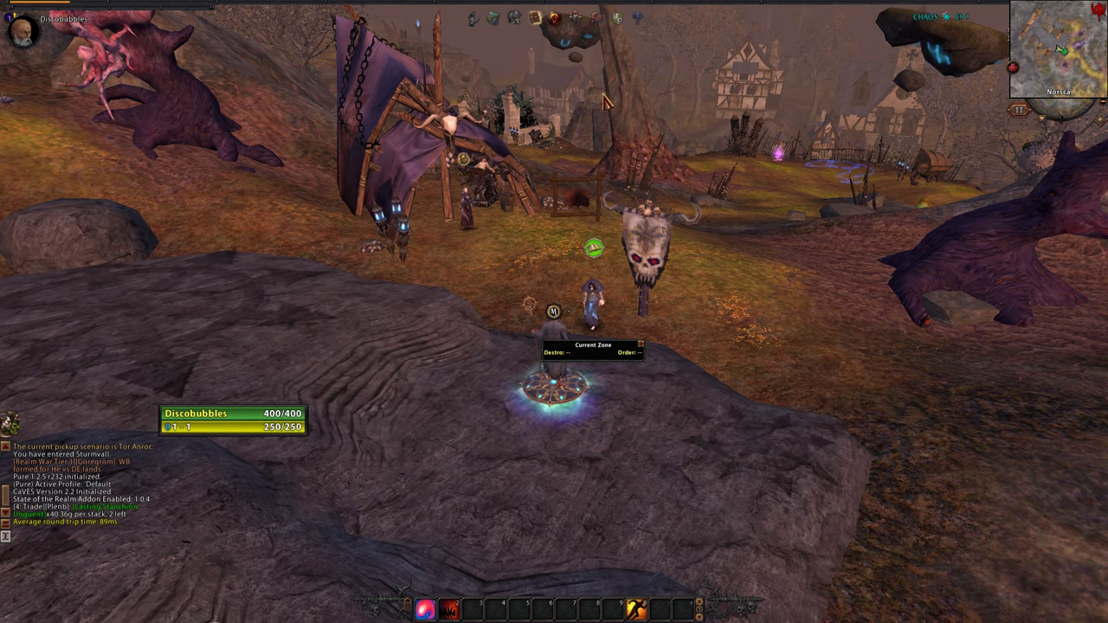
left_click(603, 25)
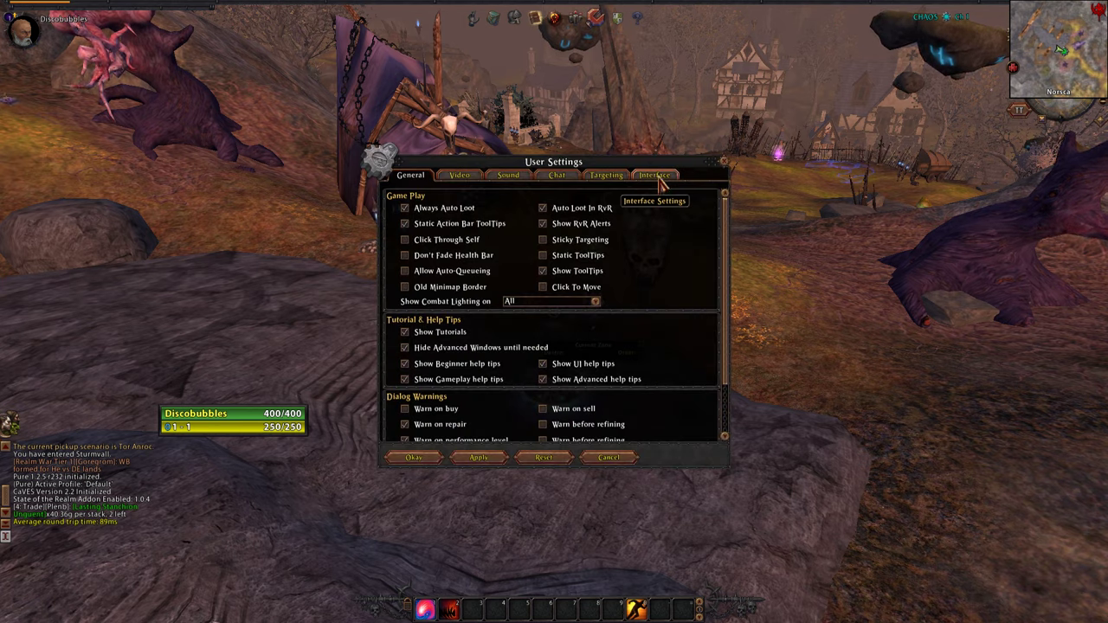
Step: Apply the 5 Bars - Small Cluster action bar layout with Bar 5 made vertical
left_click(656, 175)
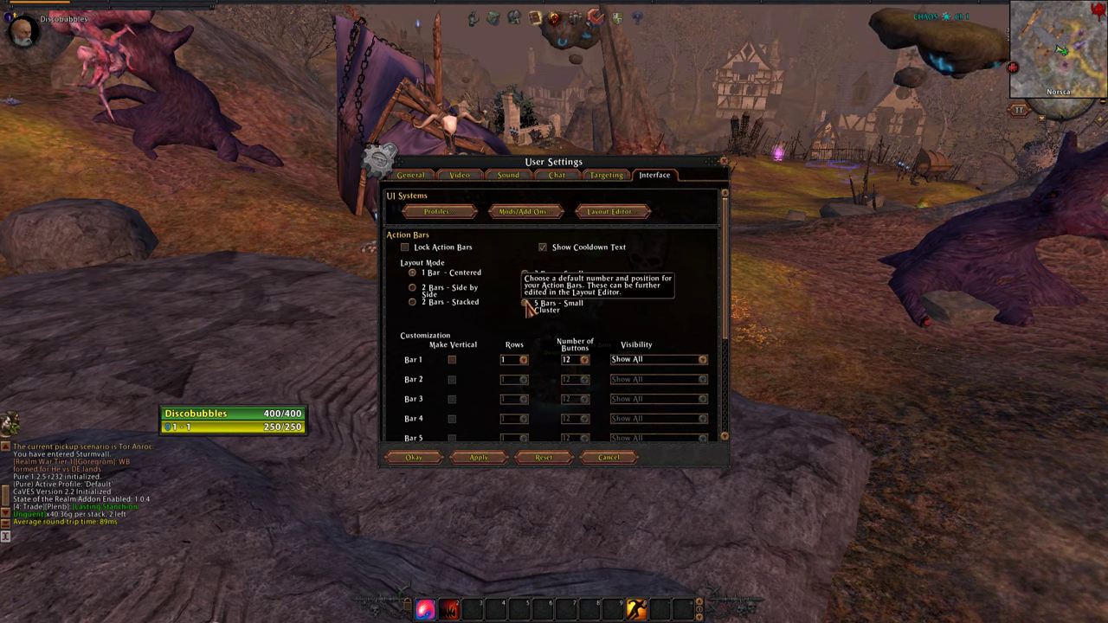
left_click(525, 304)
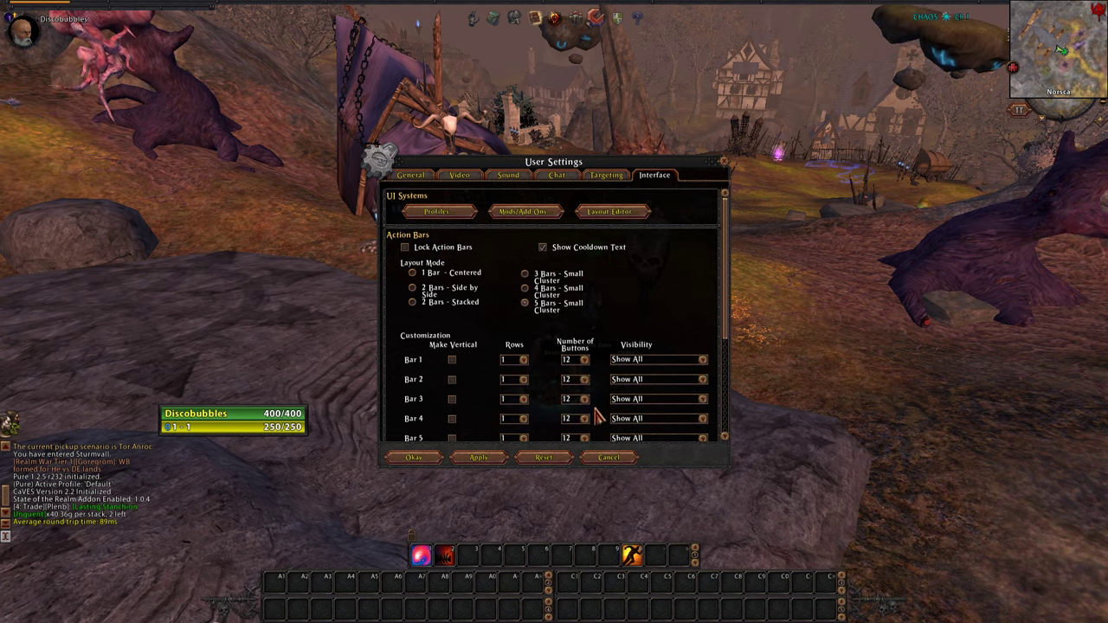
scroll(520, 387, "down", 2)
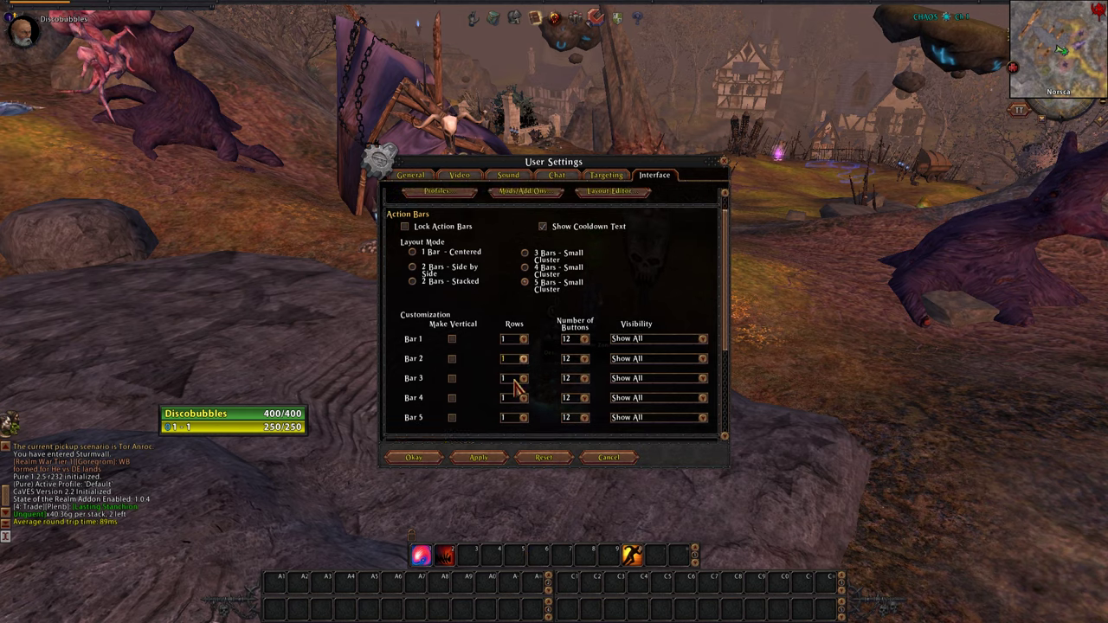
left_click(451, 410)
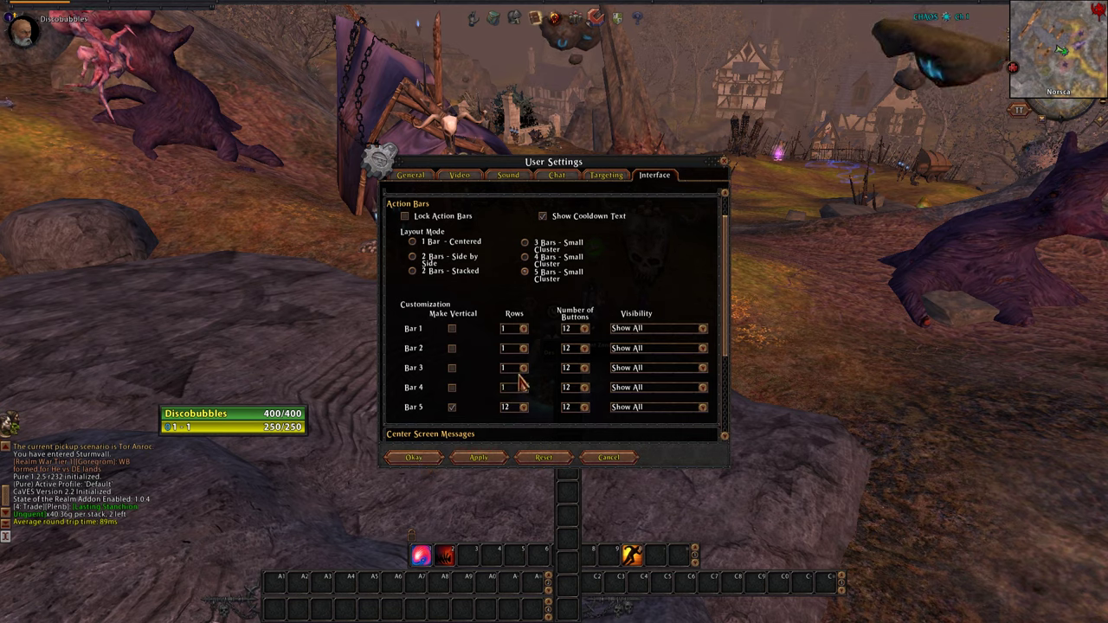
left_click(409, 457)
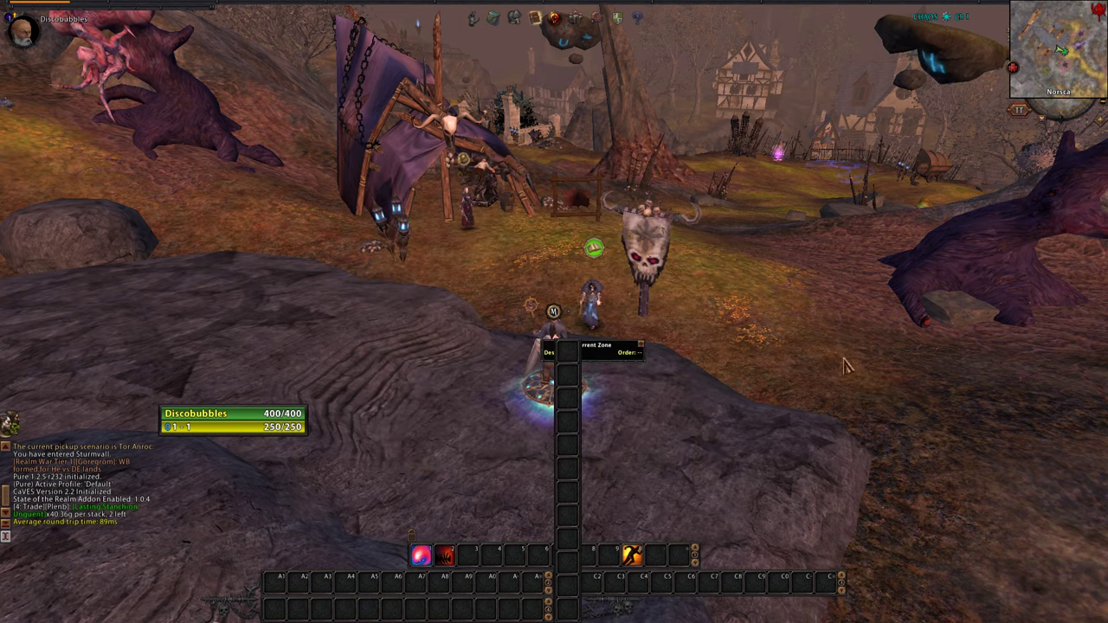
Step: Return to User Settings Interface and launch the Layout Editor
left_click(595, 17)
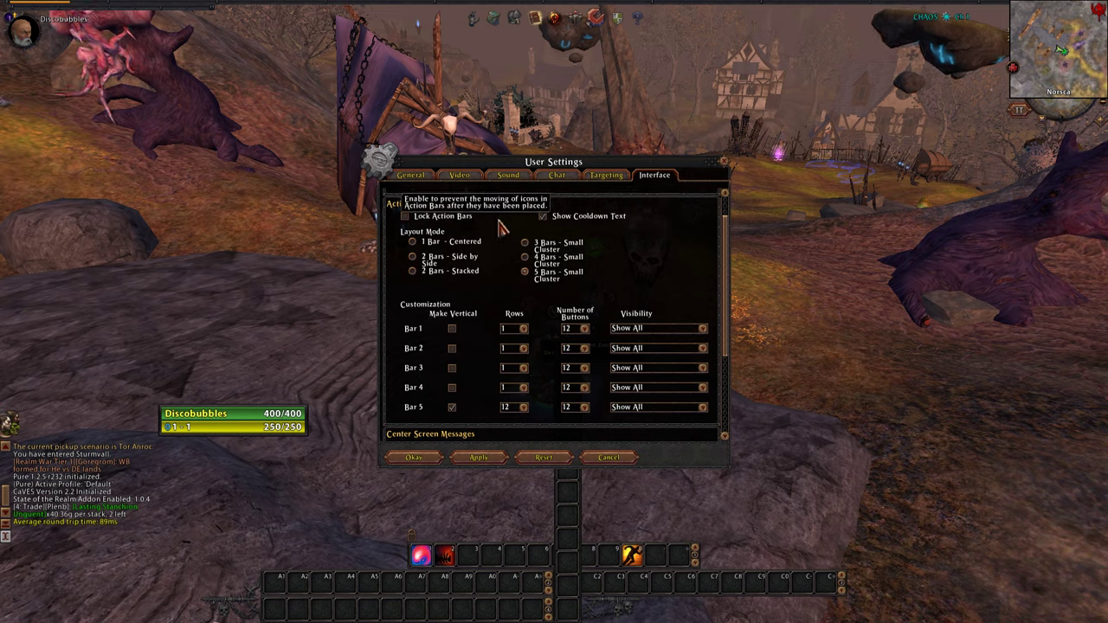
scroll(510, 227, "up", 2)
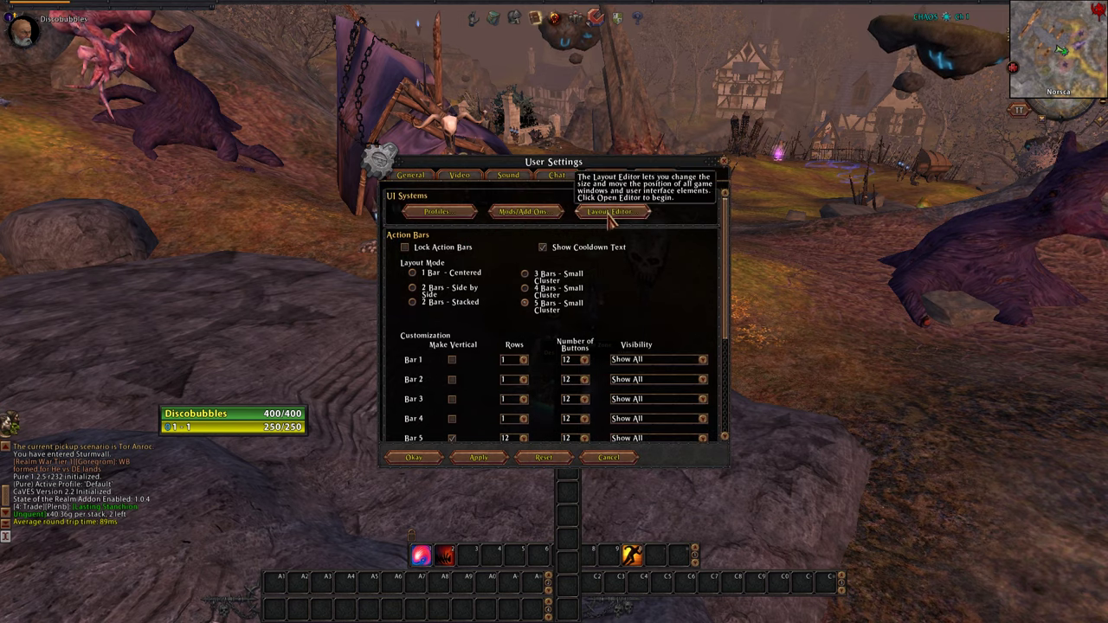
left_click(610, 212)
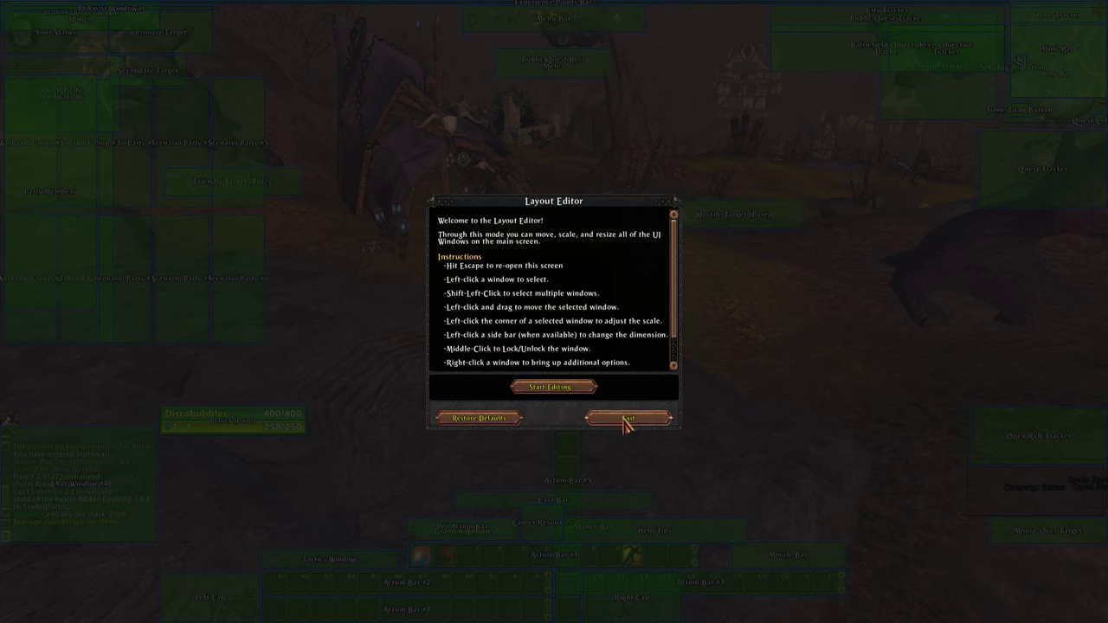
Step: Start editing, move the Controls panel left and shift the SoR Anchor Window up
left_click(558, 389)
mouse_move(561, 272)
left_mouse_down()
mouse_move(464, 267)
mouse_move(566, 277)
left_mouse_up()
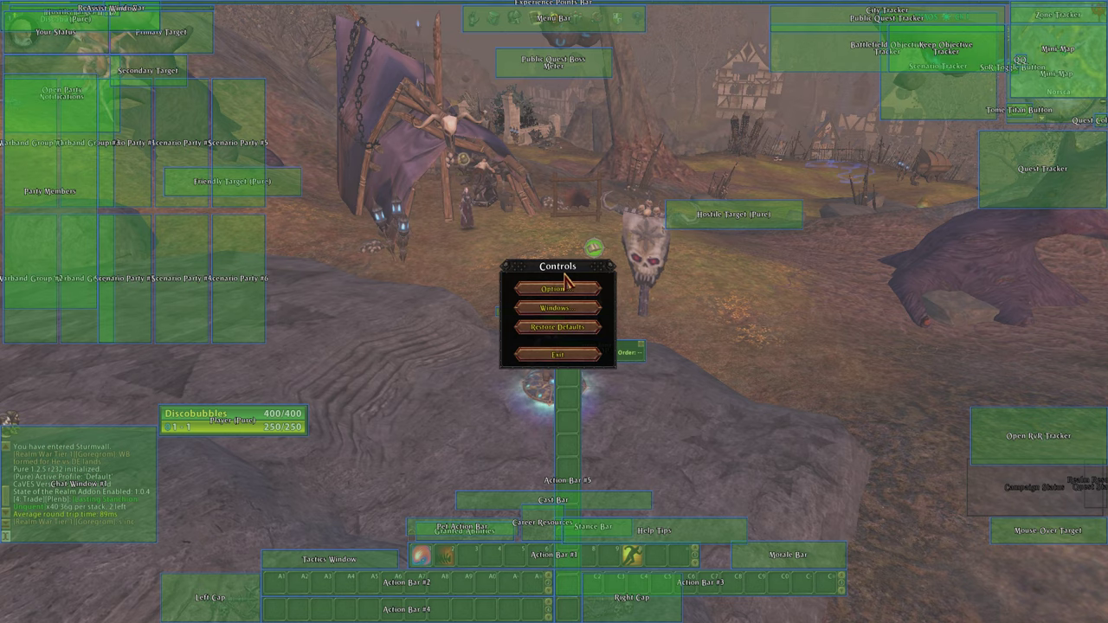
left_click_drag(570, 277, 362, 265)
left_click_drag(516, 321, 525, 298)
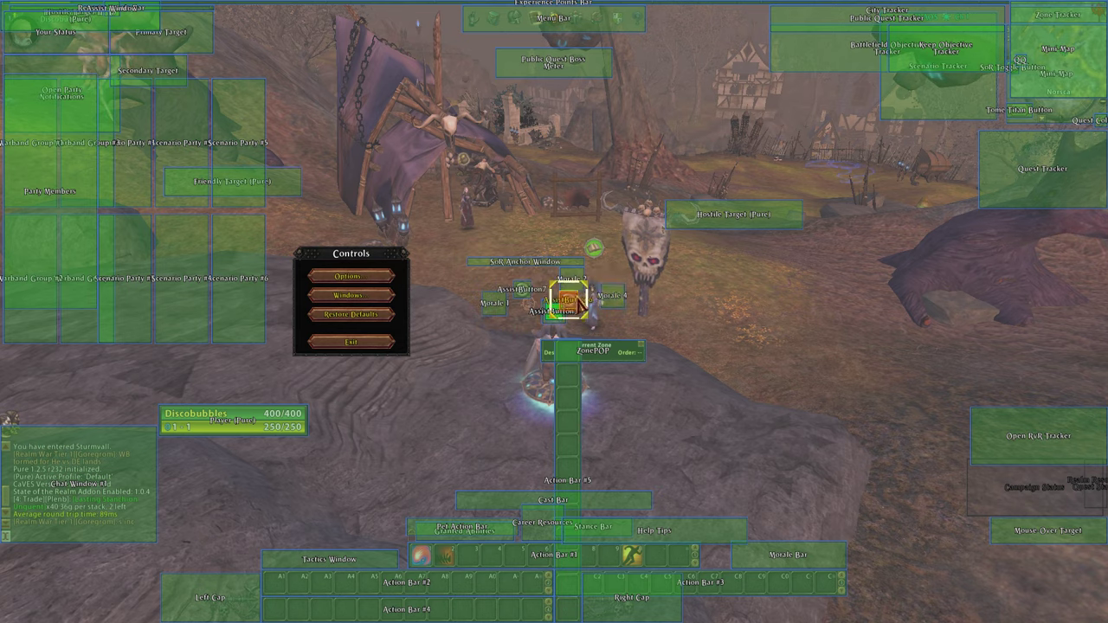
Step: Pull AssistButtons 8, 9 and 5 out of the central stack and raise Morale 4
left_click_drag(555, 320, 505, 198)
left_click_drag(553, 311, 464, 246)
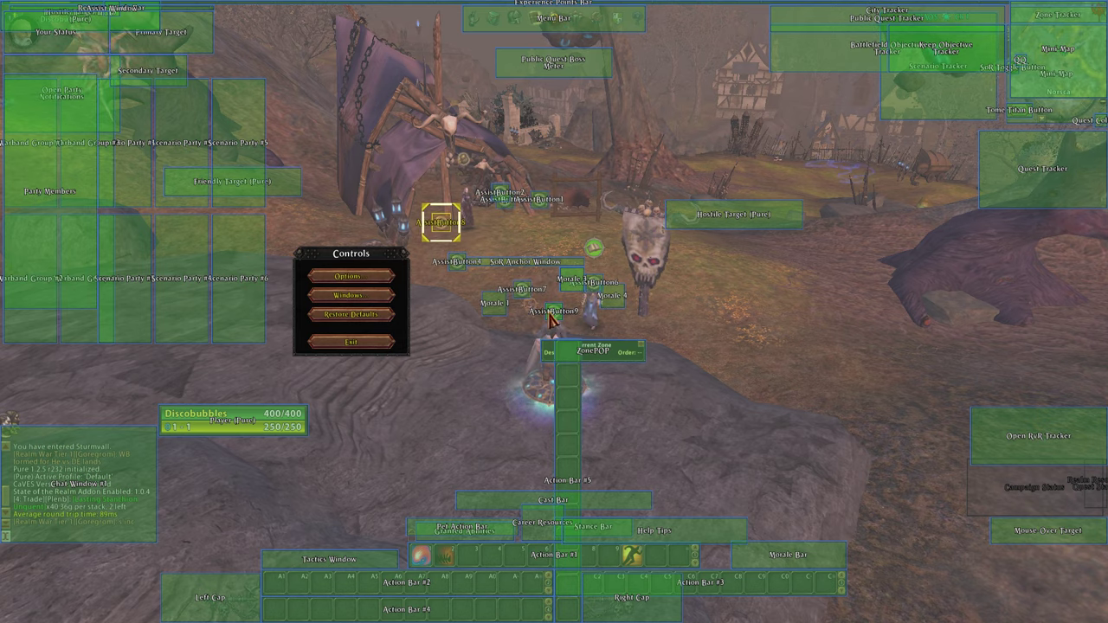
left_click_drag(549, 315, 582, 233)
left_click_drag(558, 325, 530, 241)
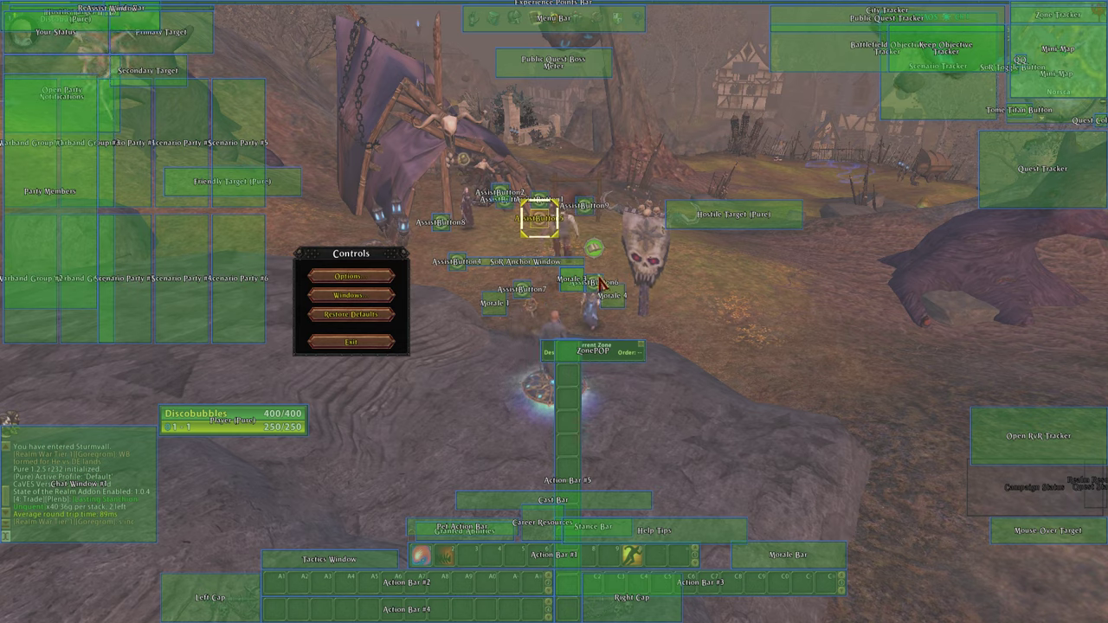
left_click_drag(606, 297, 617, 278)
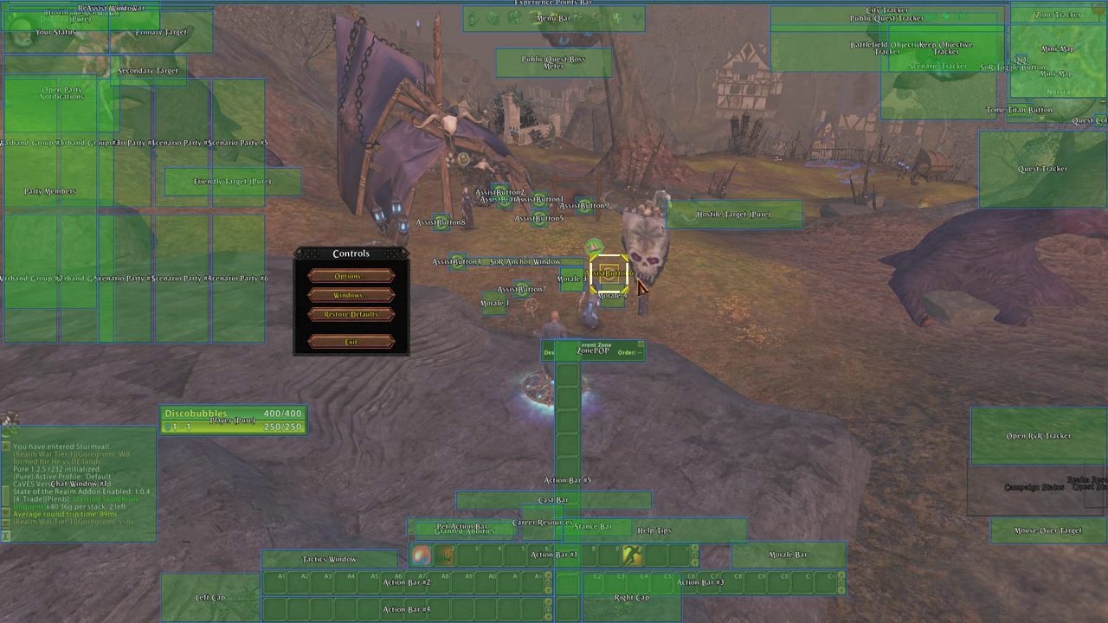
Step: Reposition the Open RvR Tracker, Mouse Over Target and Quest Tracker, and put Action Bar #5 on the right edge
left_click_drag(1039, 437, 911, 441)
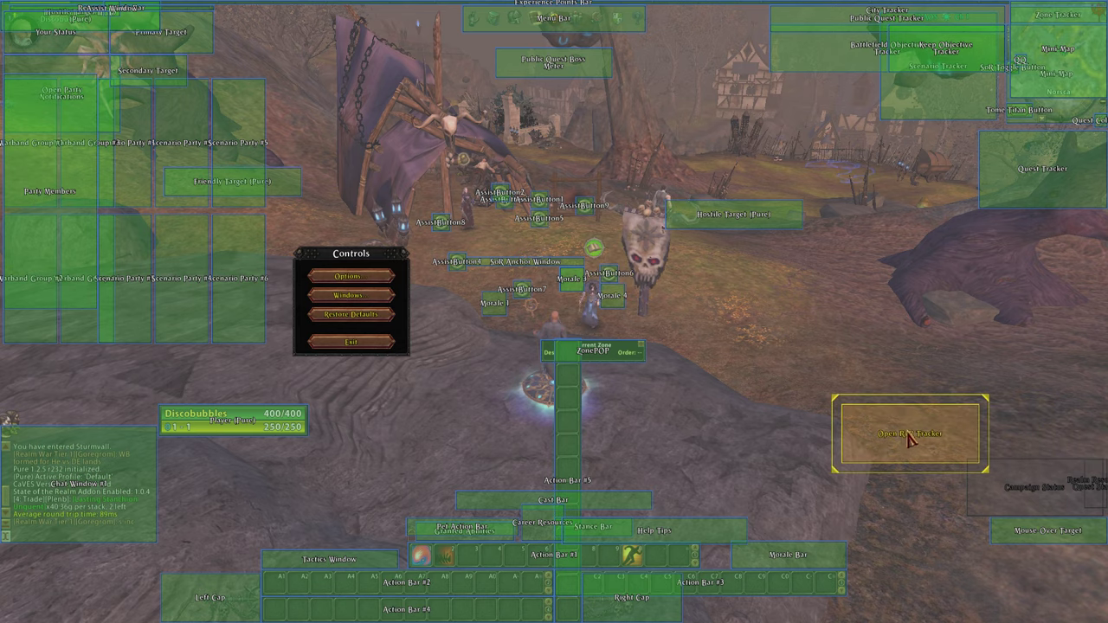
left_click_drag(1050, 541, 882, 522)
left_click_drag(1037, 218, 797, 245)
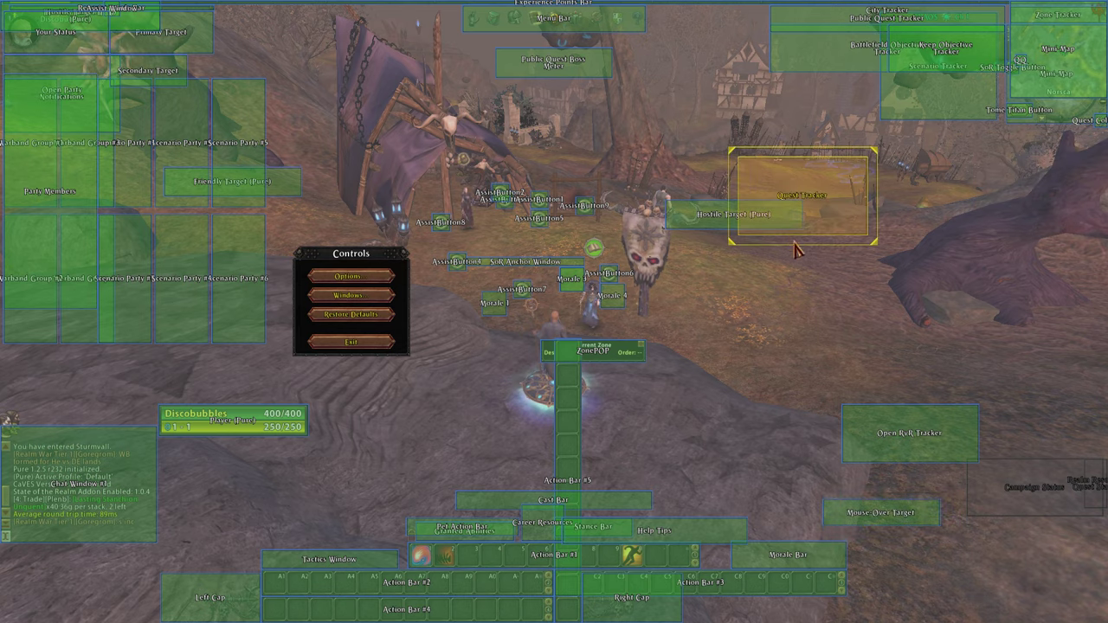
left_click_drag(576, 455, 1095, 257)
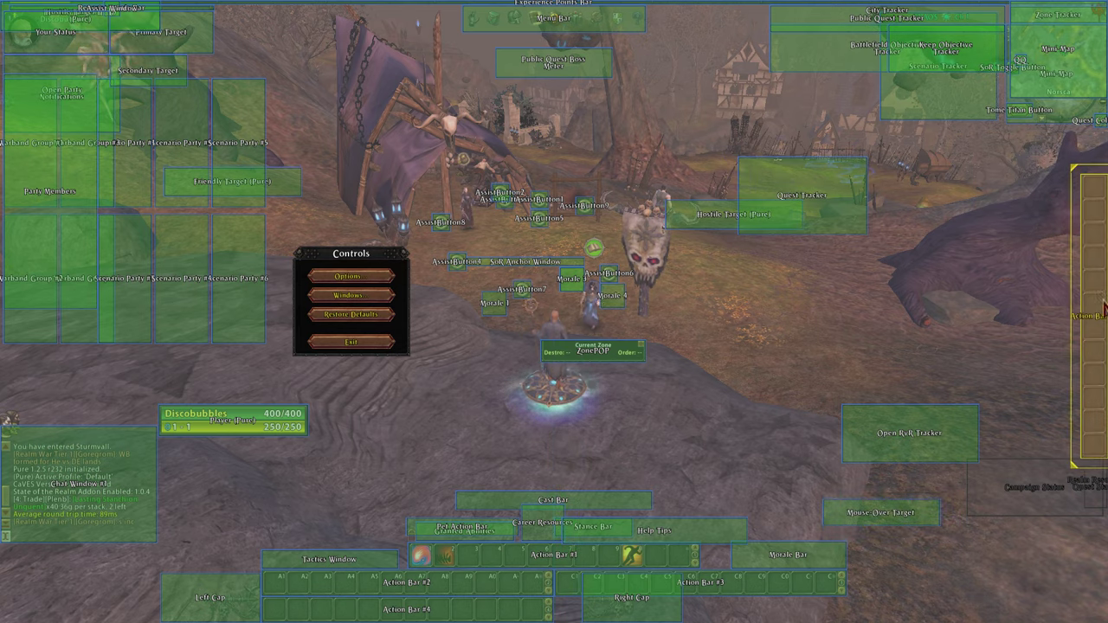
left_click_drag(924, 431, 1022, 437)
left_click_drag(905, 509, 997, 489)
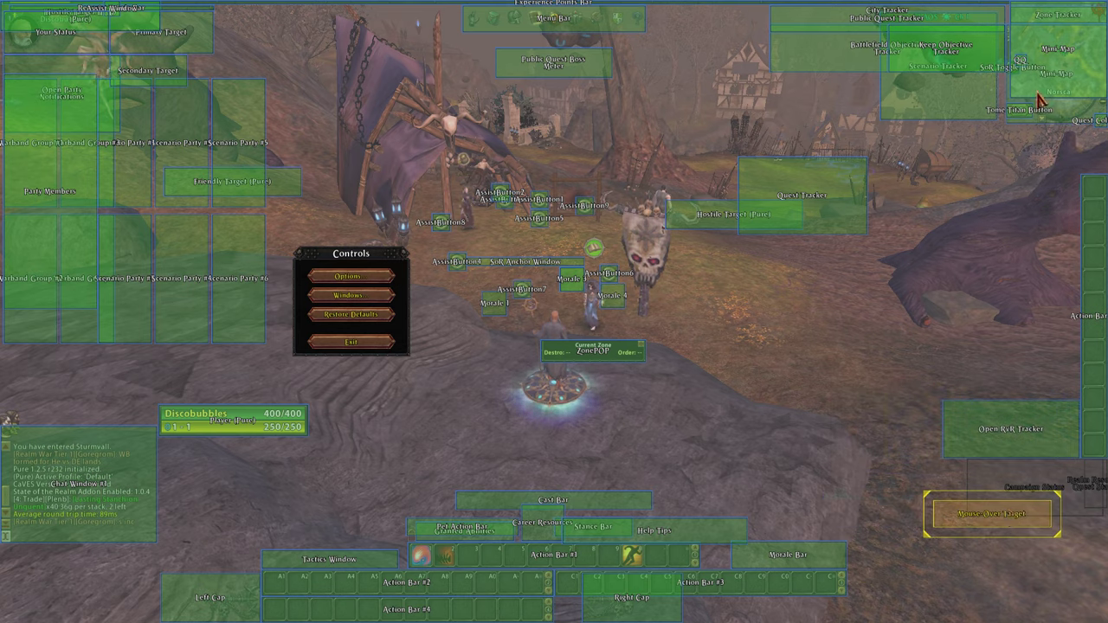
Step: Enlarge the Mini Map, move it to the lower right, and push the Right Cap into the corner
left_click_drag(1049, 92, 927, 221)
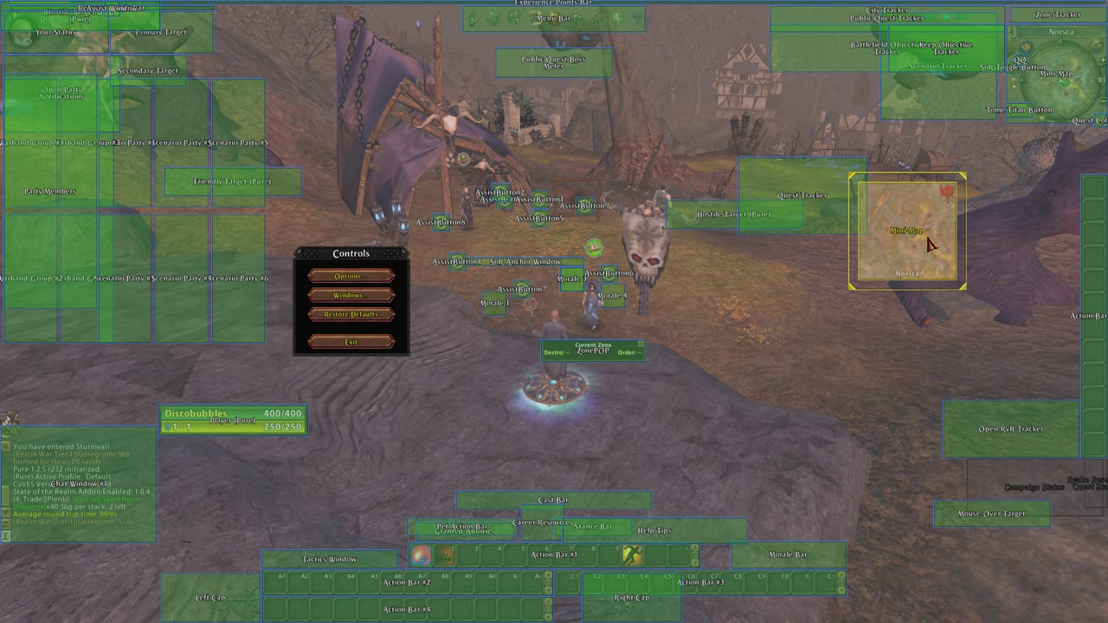
left_click_drag(969, 297, 976, 316)
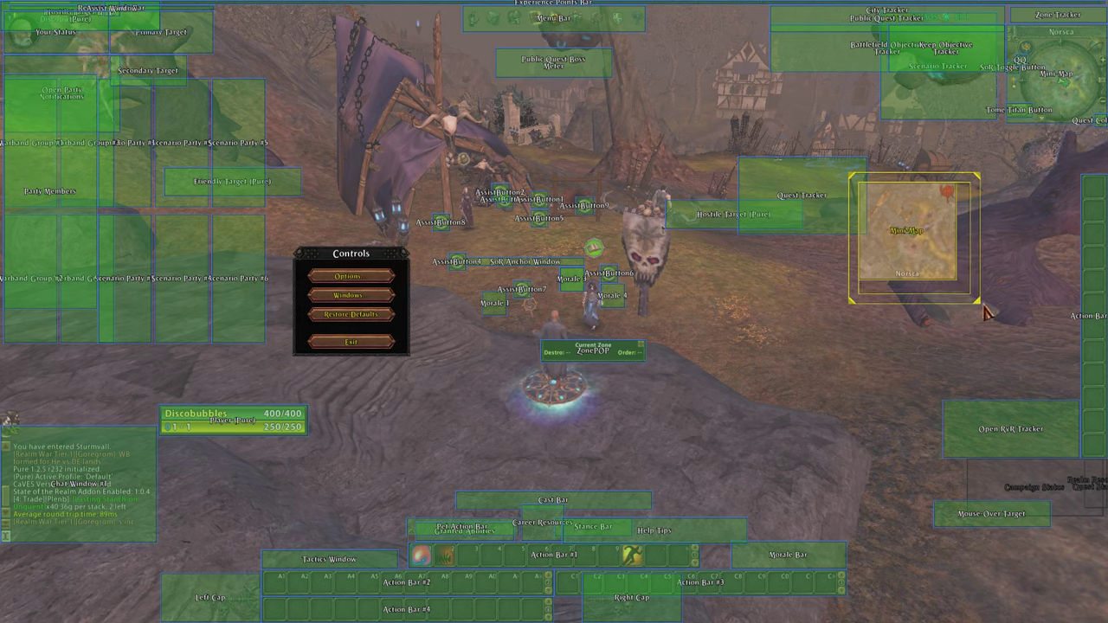
left_click_drag(920, 262, 910, 612)
left_click_drag(659, 620, 1084, 620)
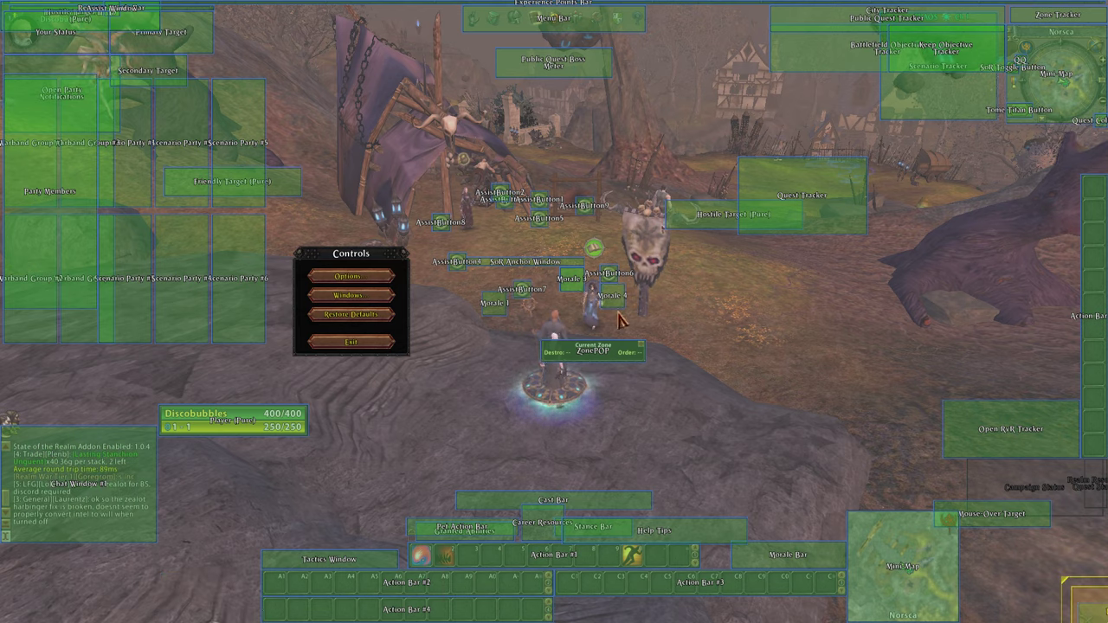
Step: Bring up the Window Browser, center it, and nudge the Right Cap frame up
left_click(359, 298)
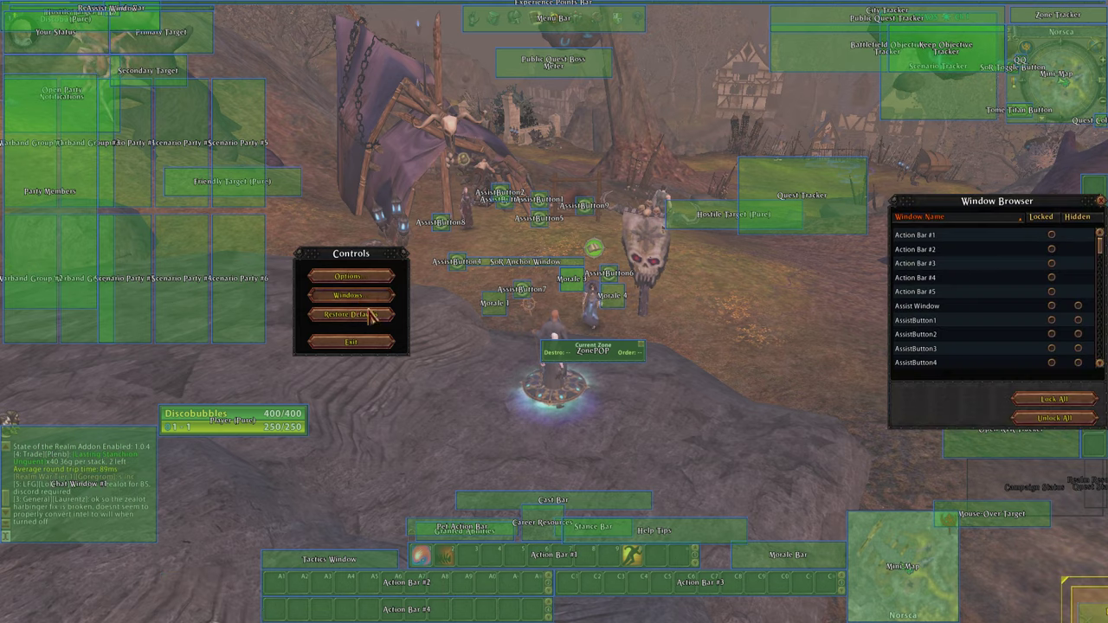
left_click_drag(996, 211, 714, 190)
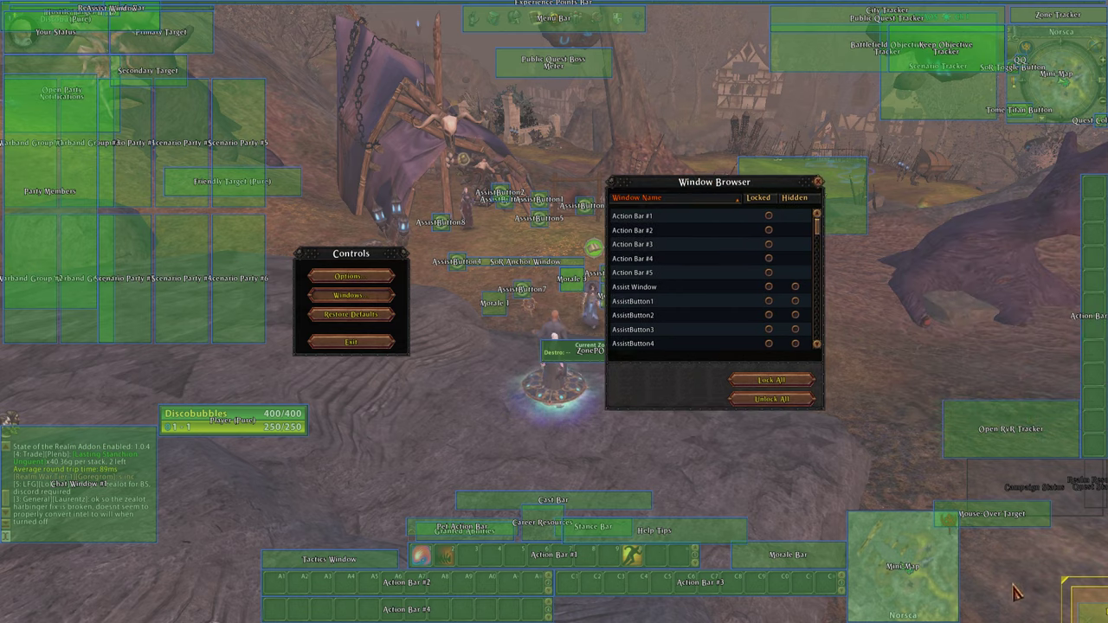
left_click_drag(1067, 603, 999, 592)
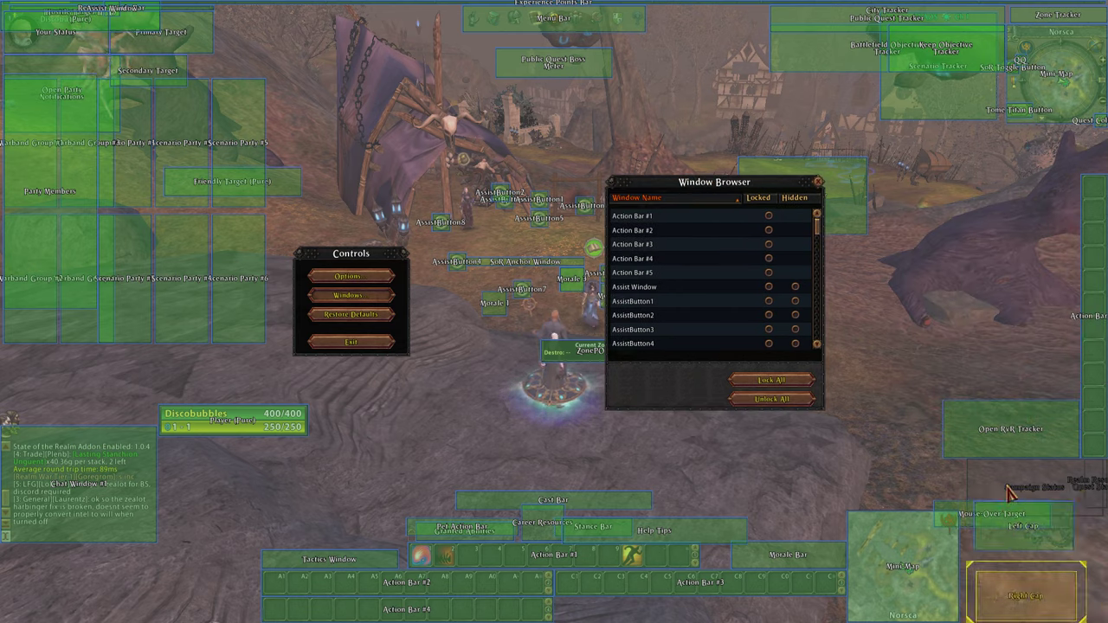
scroll(684, 304, "down", 12)
scroll(683, 304, "down", 3)
scroll(684, 304, "up", 6)
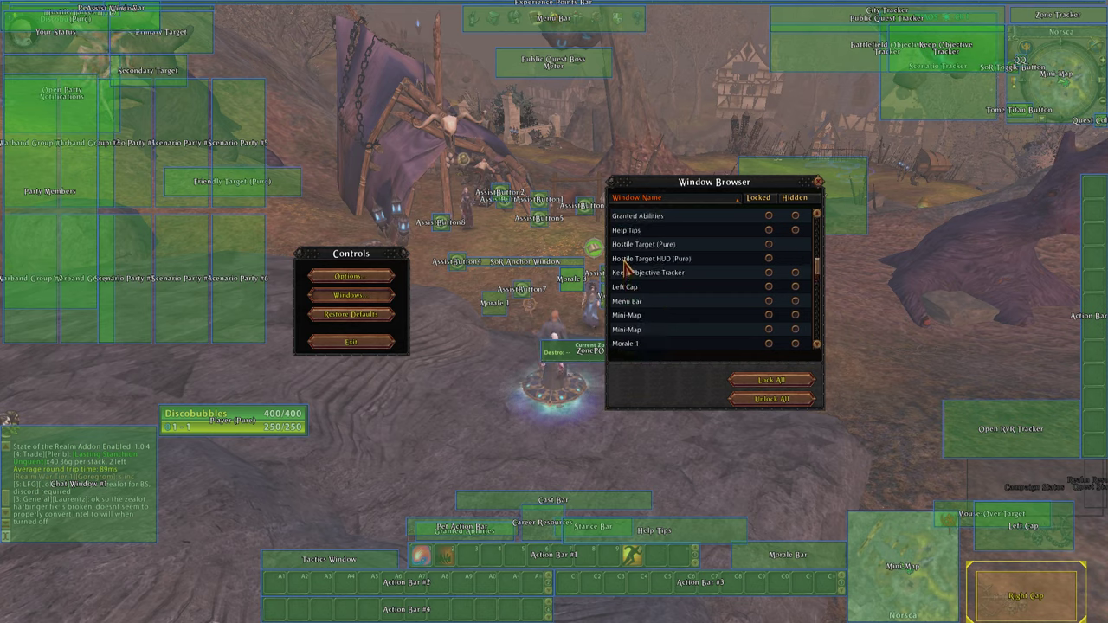
Step: Mark Left Cap and Right Cap as Hidden, move the browser left, and select Morale 1
left_click(794, 288)
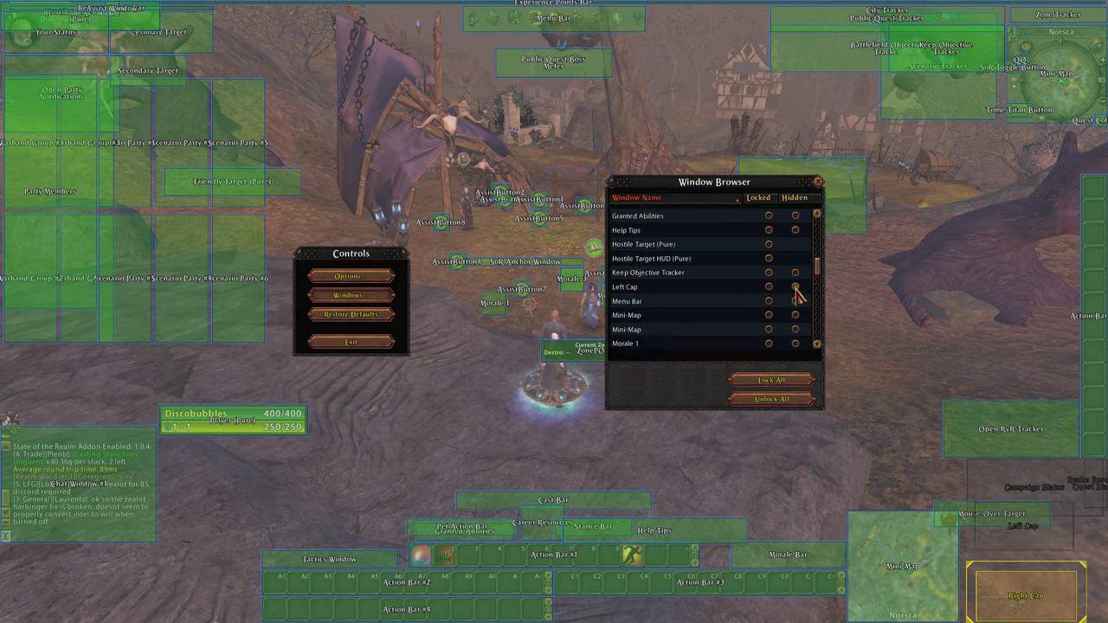
scroll(706, 310, "down", 6)
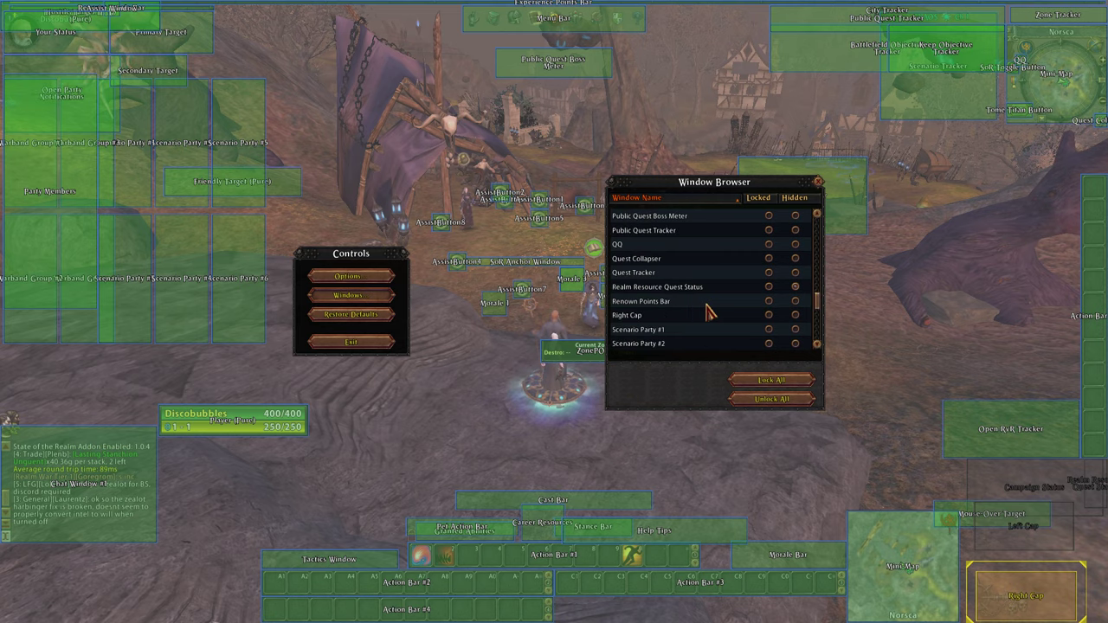
left_click(795, 315)
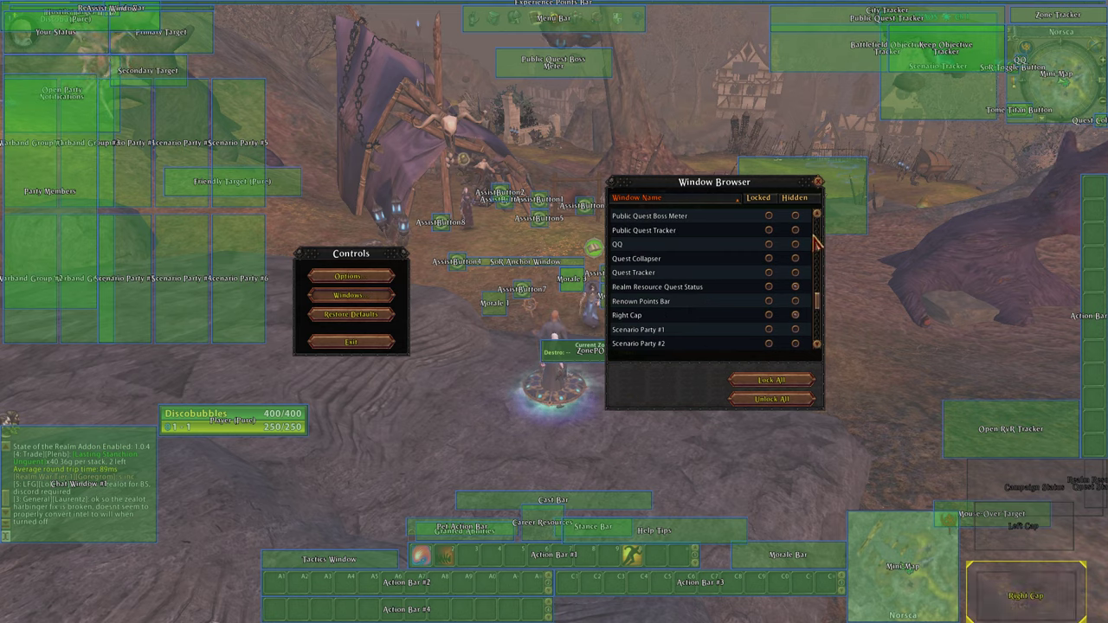
scroll(651, 342, "up", 5)
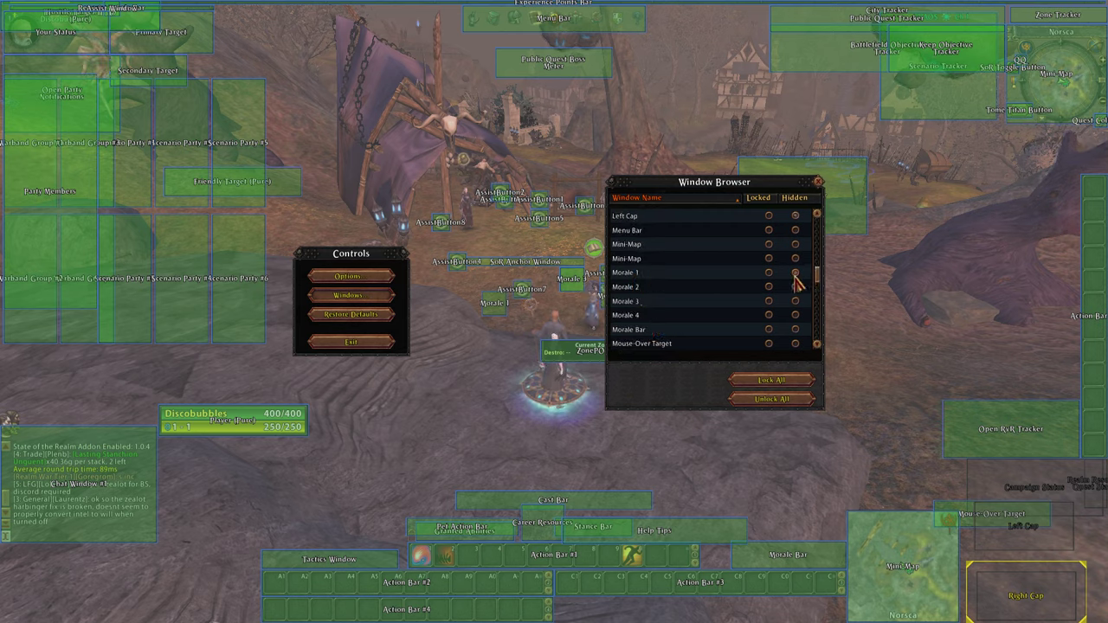
left_click_drag(723, 184, 303, 290)
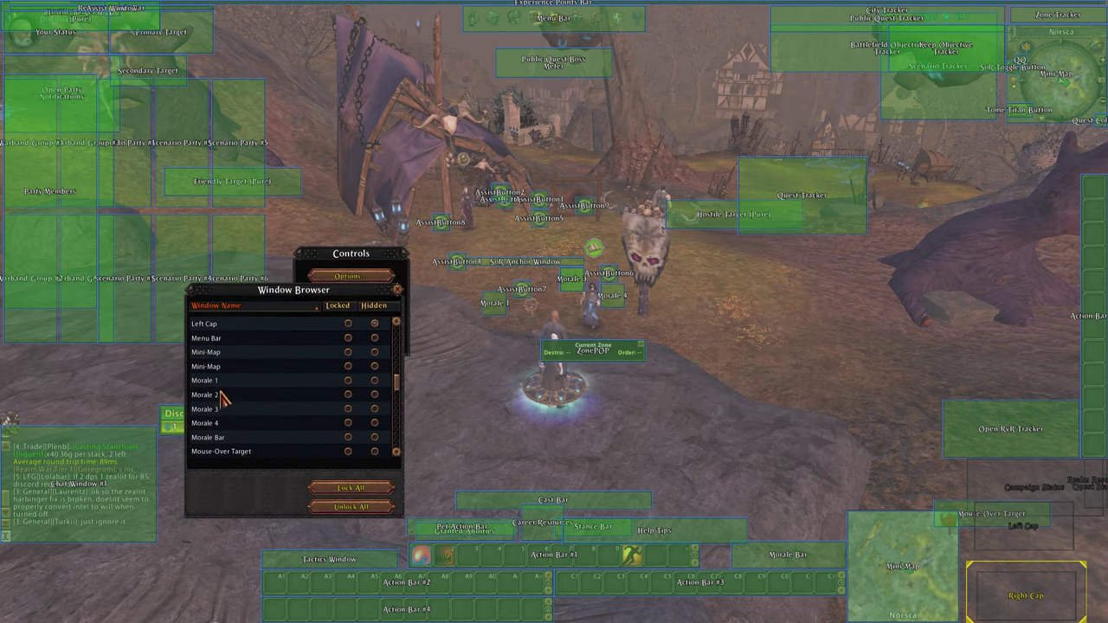
left_click(375, 383)
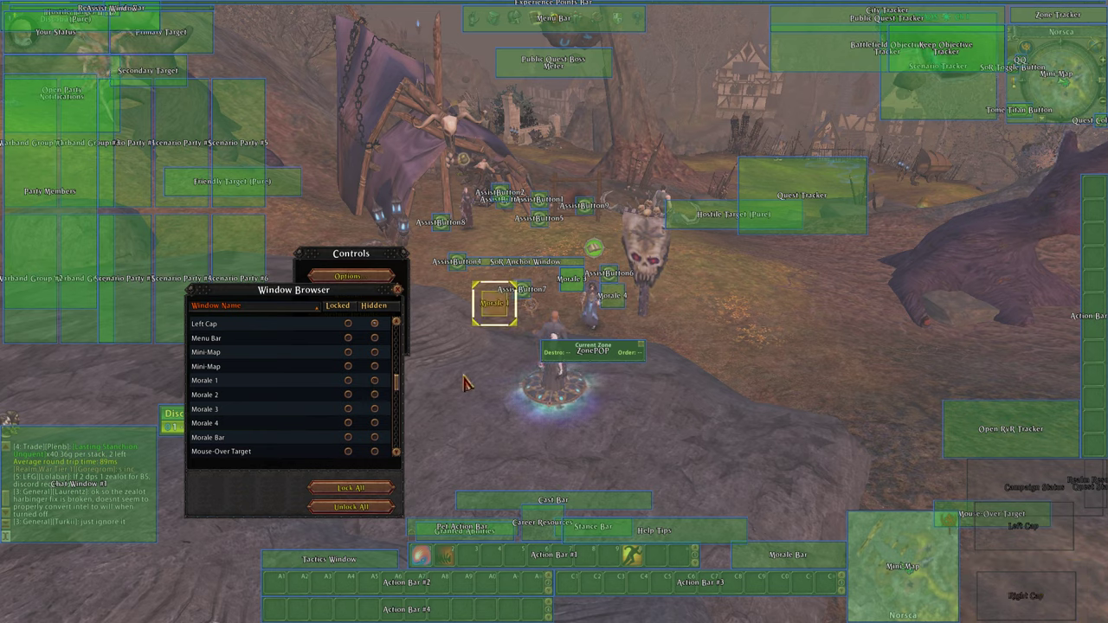
Step: Move the Morale 1 box just above the action bars and shrink it
left_click_drag(493, 310, 772, 438)
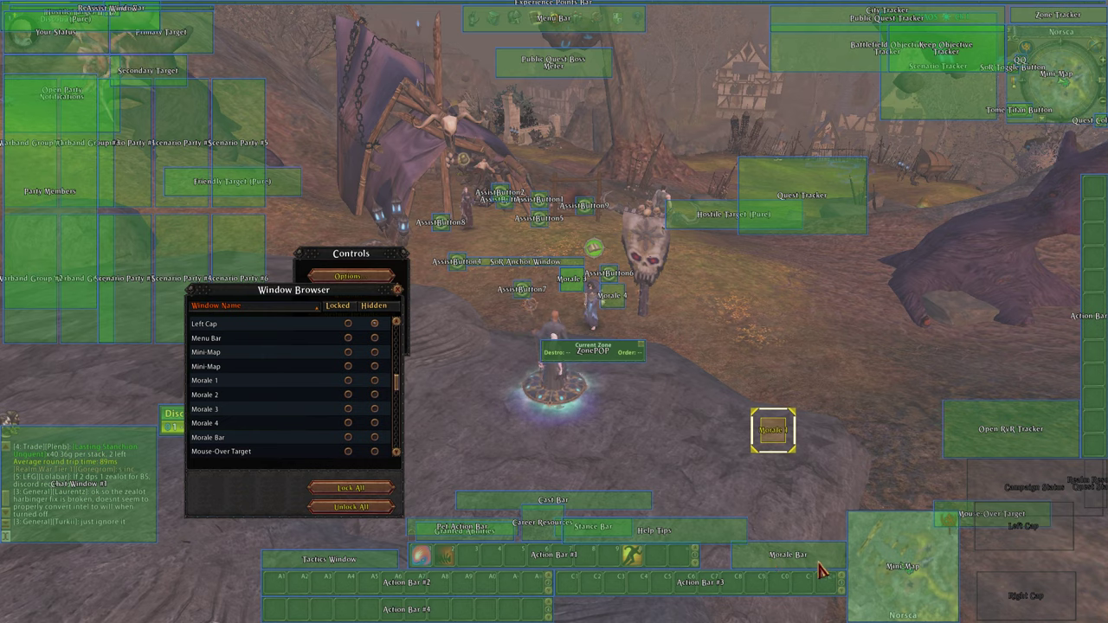
left_click_drag(763, 564, 636, 461)
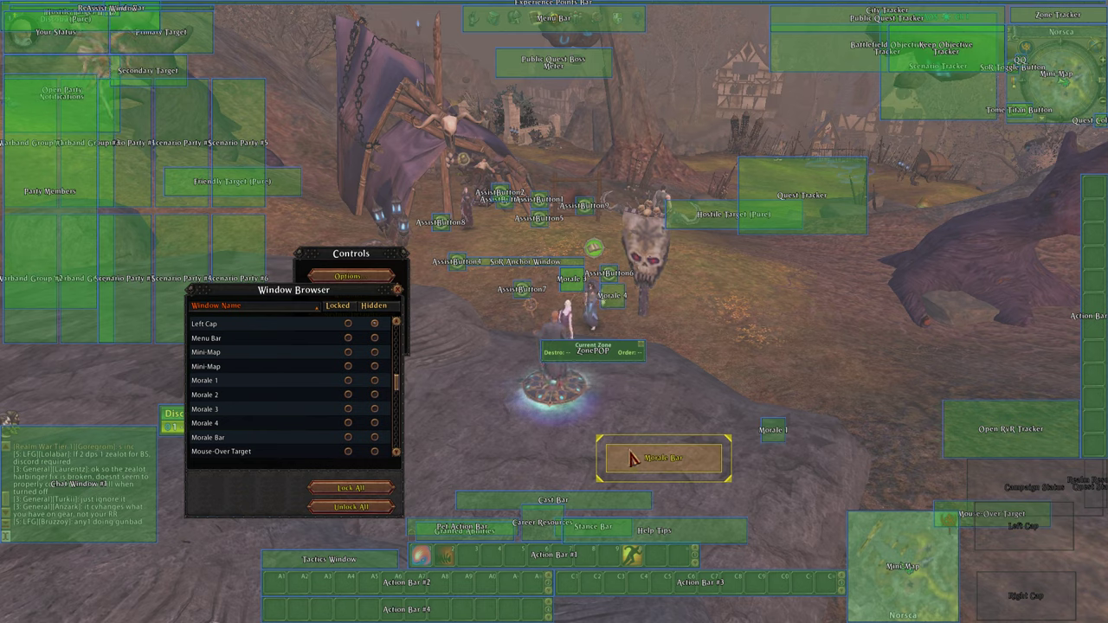
left_click_drag(632, 468, 759, 566)
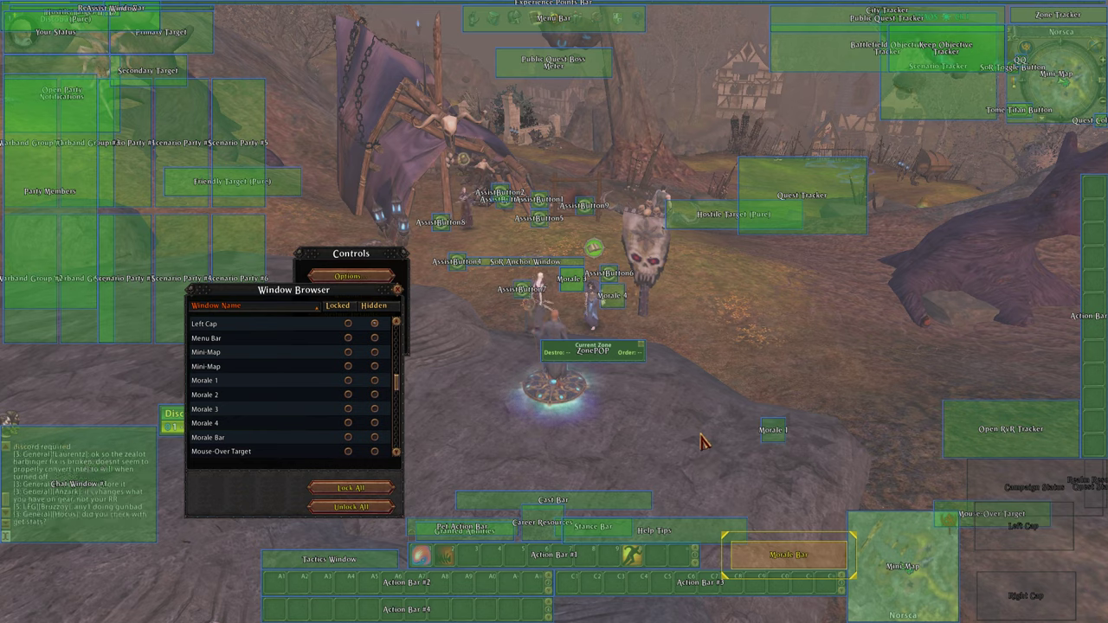
left_click_drag(771, 432, 753, 253)
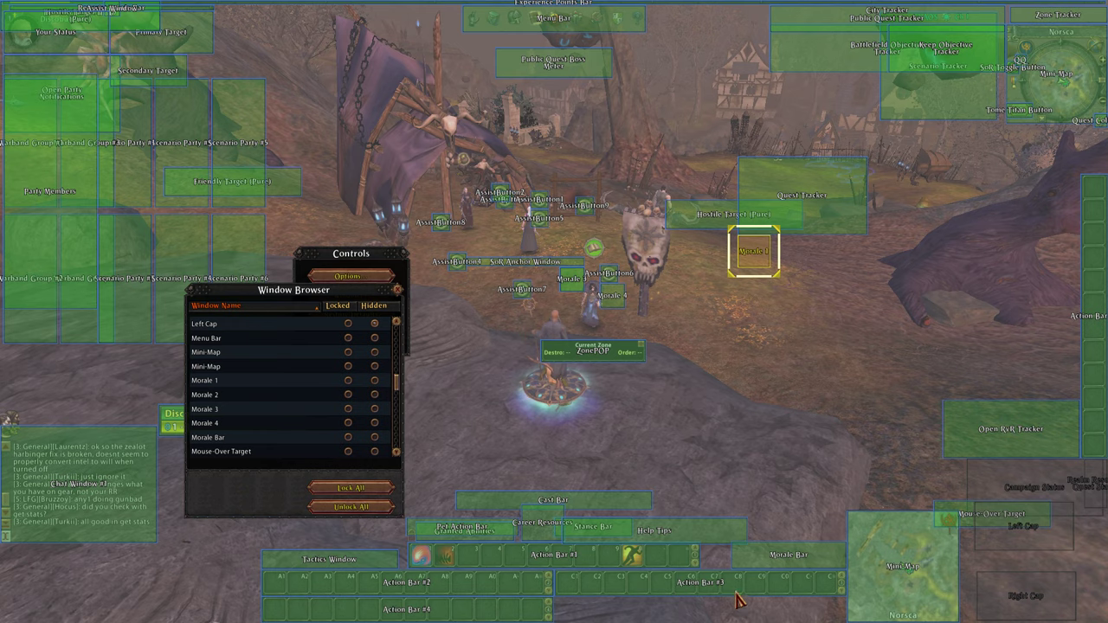
left_click_drag(779, 231, 761, 512)
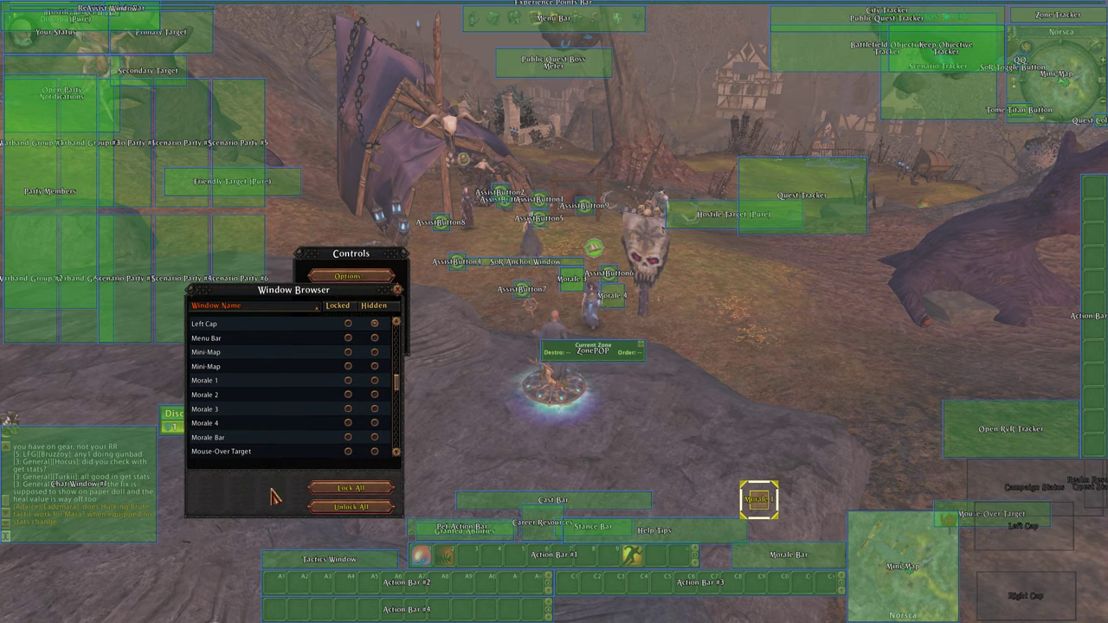
Step: Hide the Morale Bar, close the Window Browser, and exit the Layout Editor saving changes
scroll(280, 400, "down", 2)
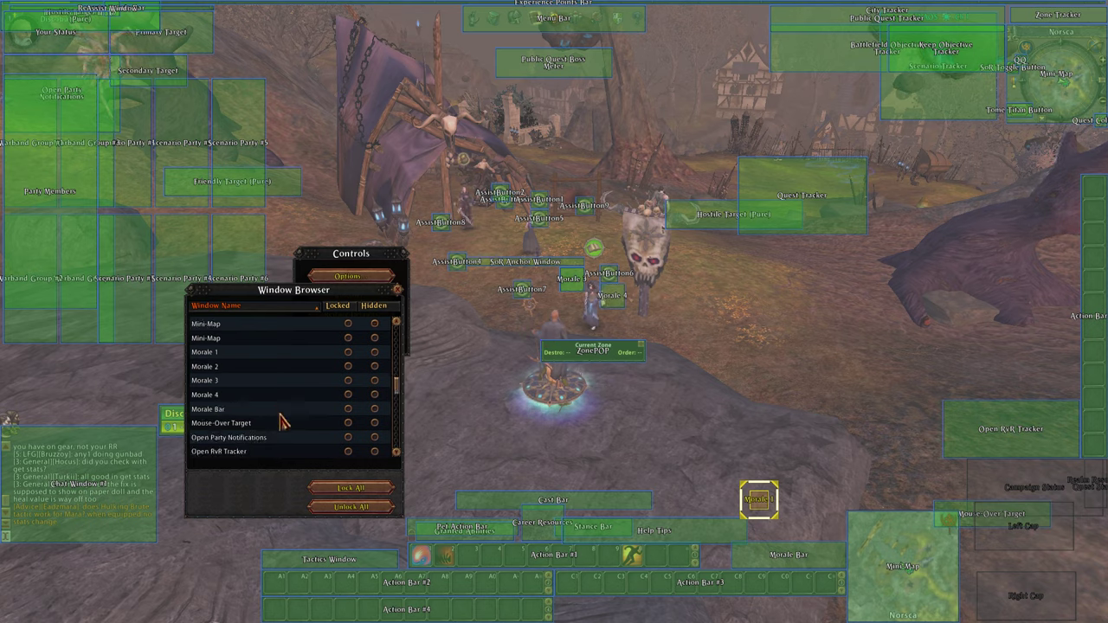
left_click(376, 410)
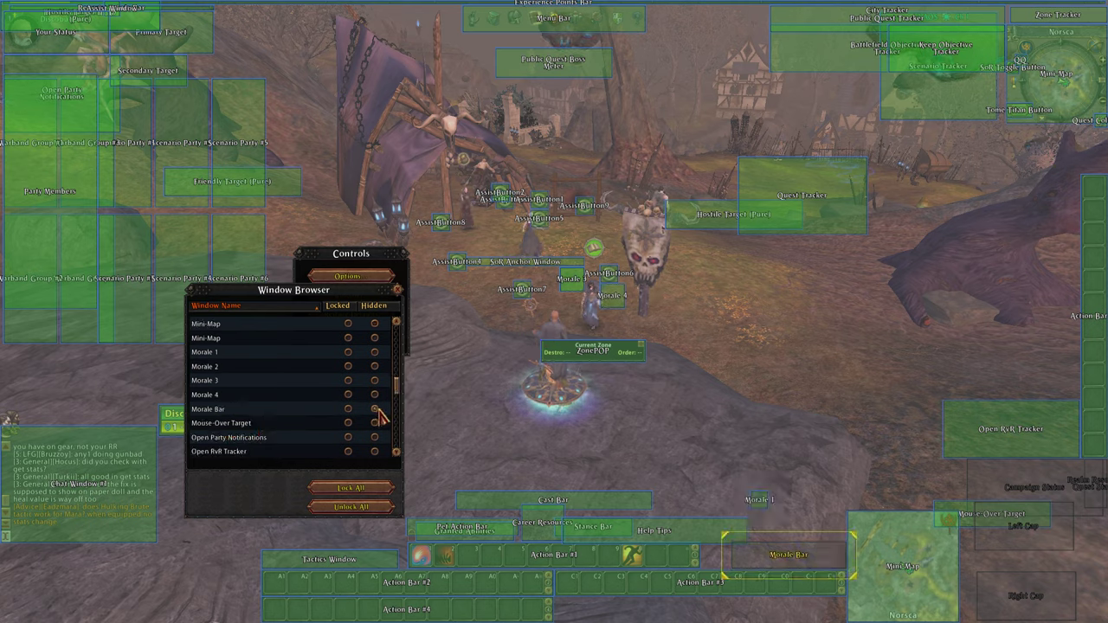
scroll(264, 416, "down", 6)
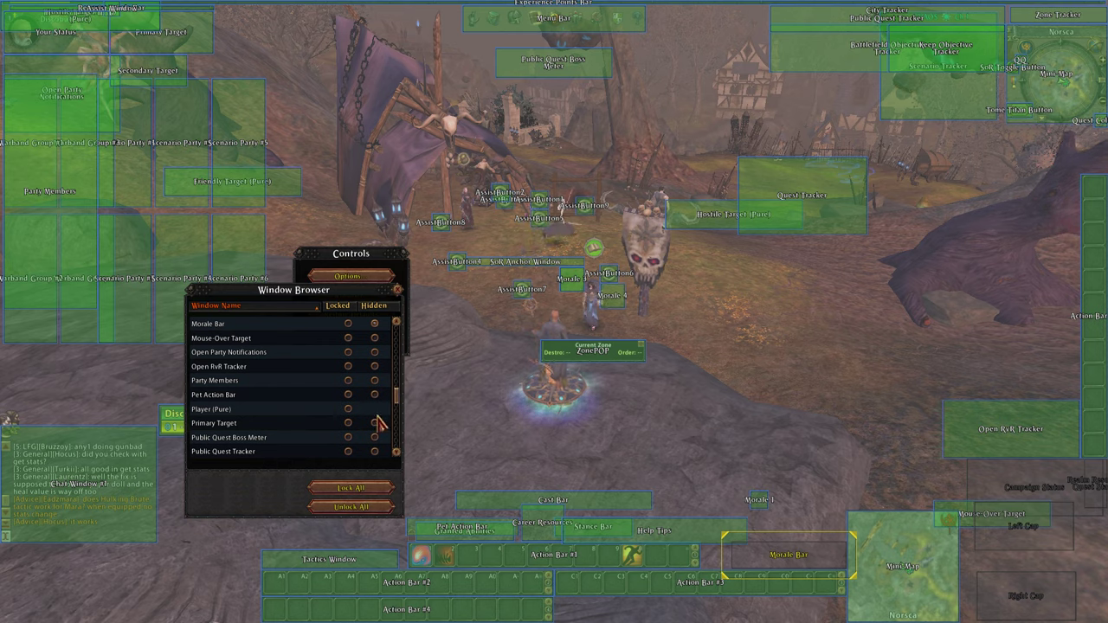
left_click(399, 291)
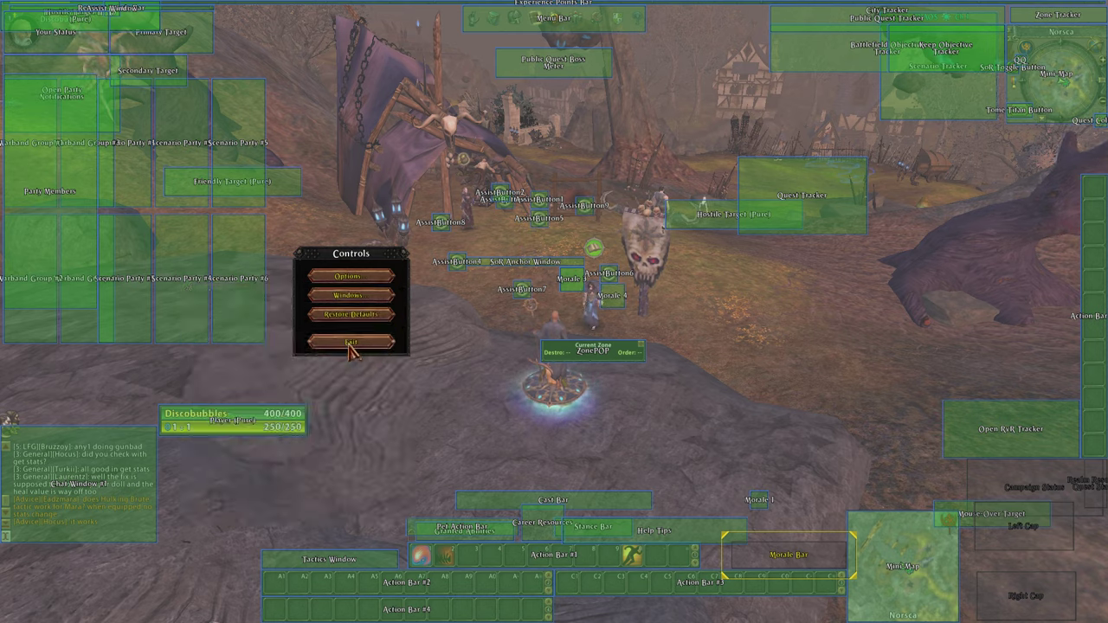
left_click(350, 344)
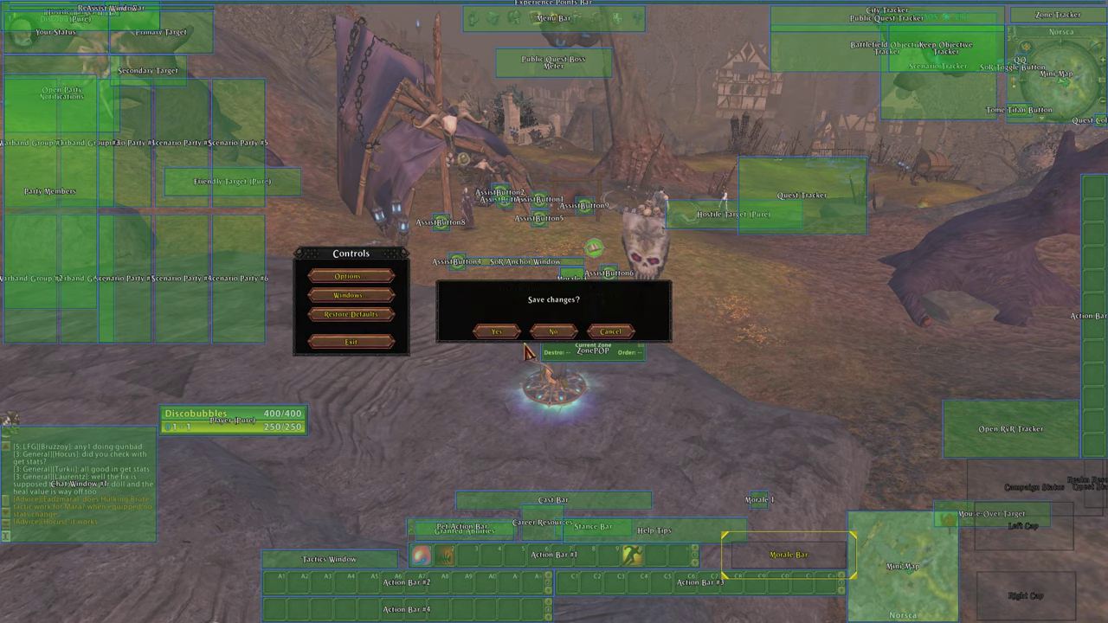
left_click(495, 333)
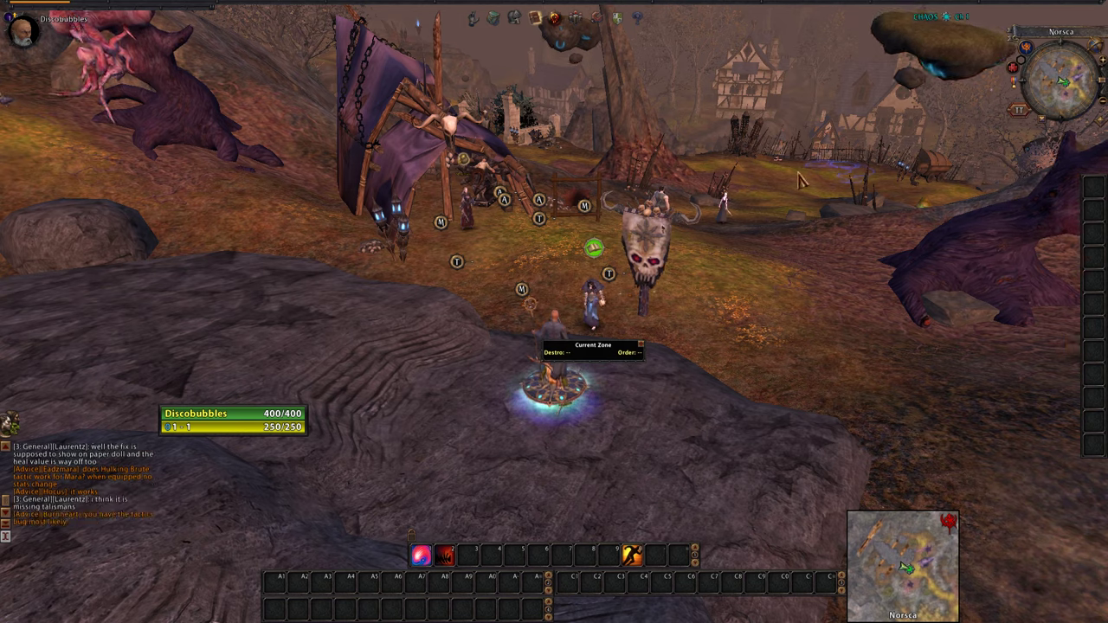
Step: Tick Sharing on the active profile in Manage UI Profiles, then close it and User Settings
left_click(597, 24)
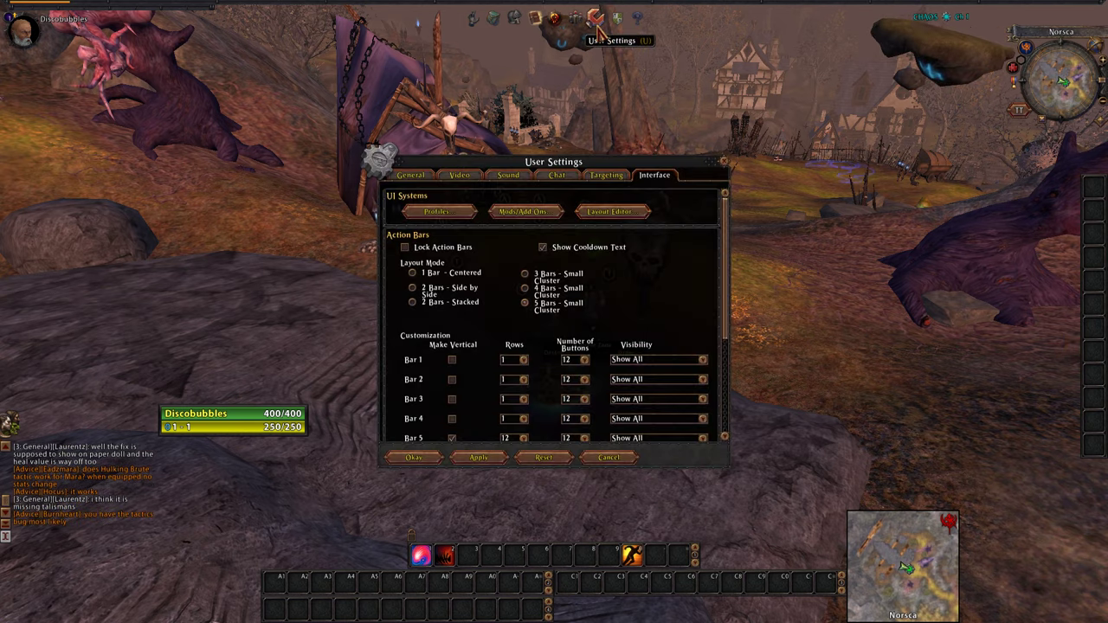
left_click(442, 215)
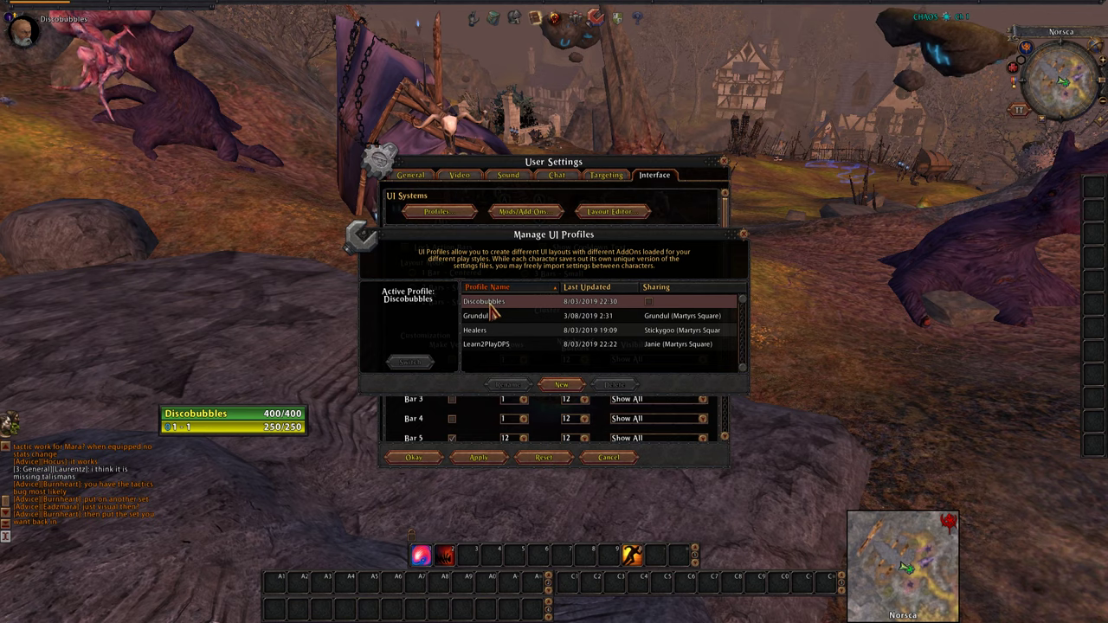
left_click(649, 302)
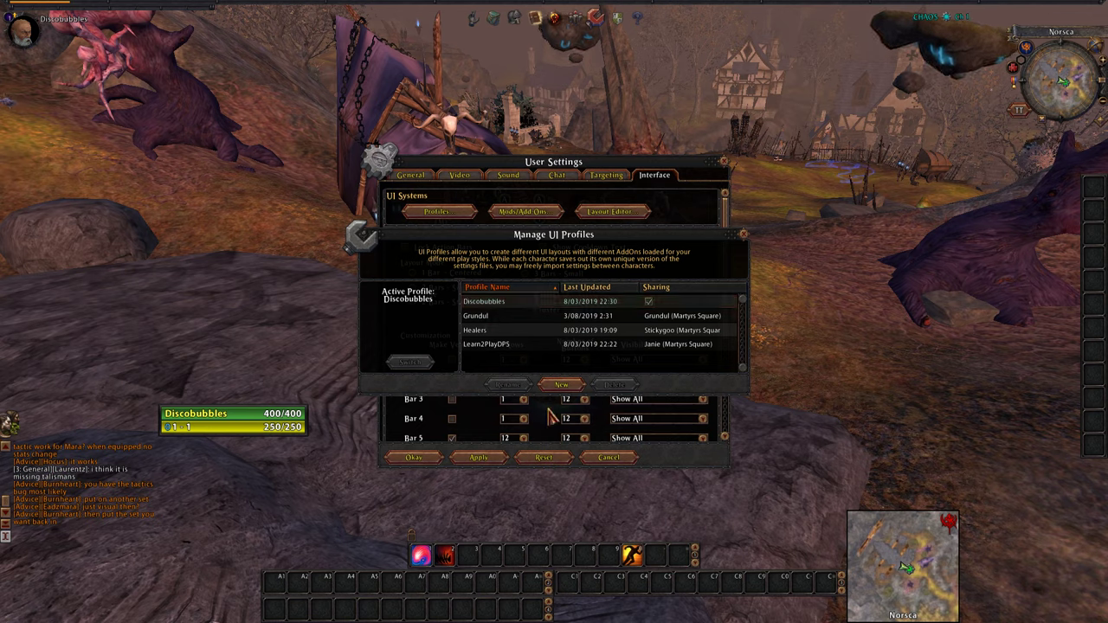
left_click(742, 234)
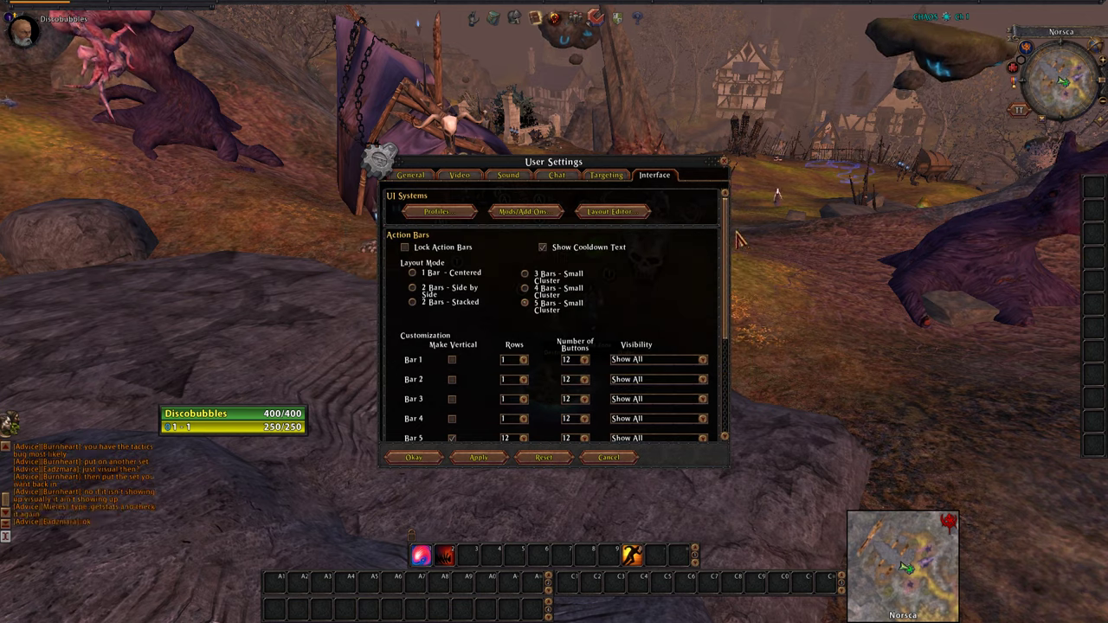
left_click(725, 166)
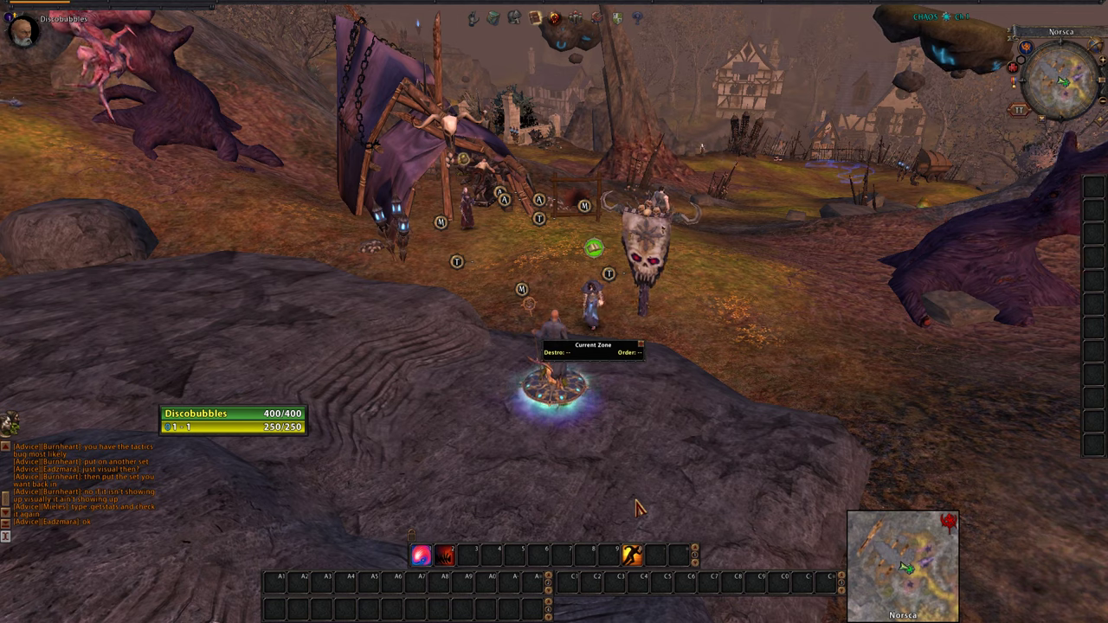
Step: Stop sharing the current profile and switch the UI profile to Learn2PlayDPS, confirming the reload
left_click(597, 18)
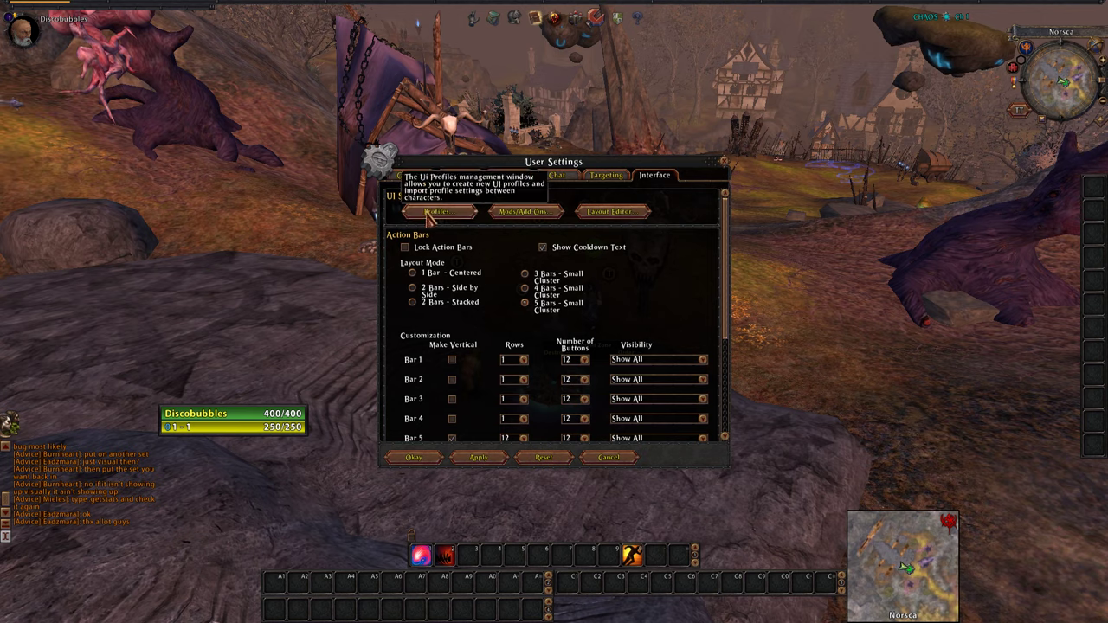
left_click(433, 213)
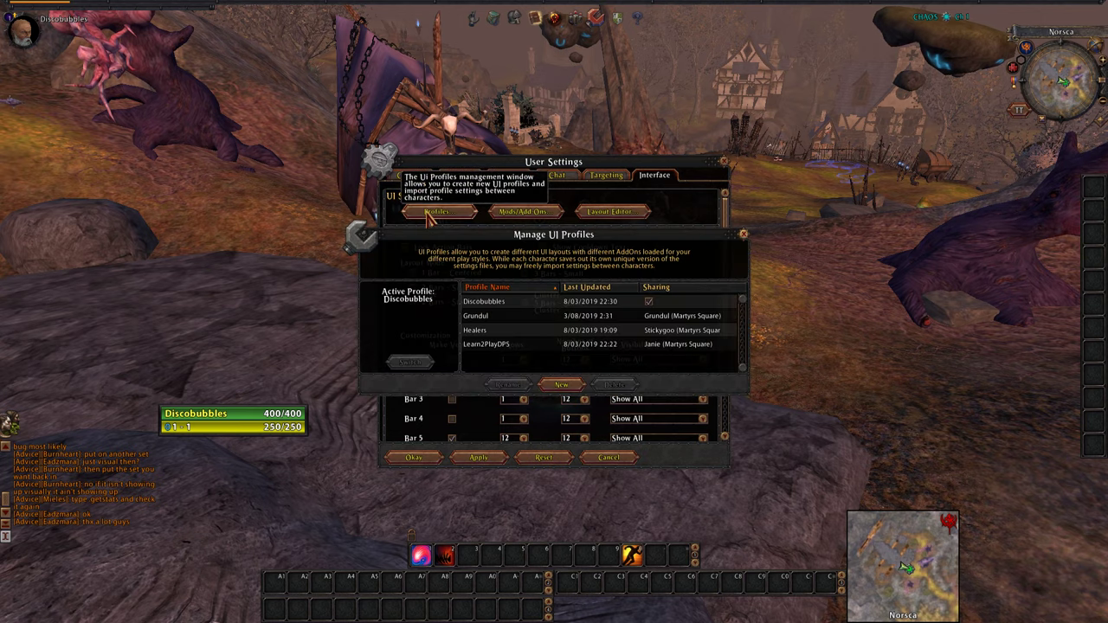
left_click(648, 302)
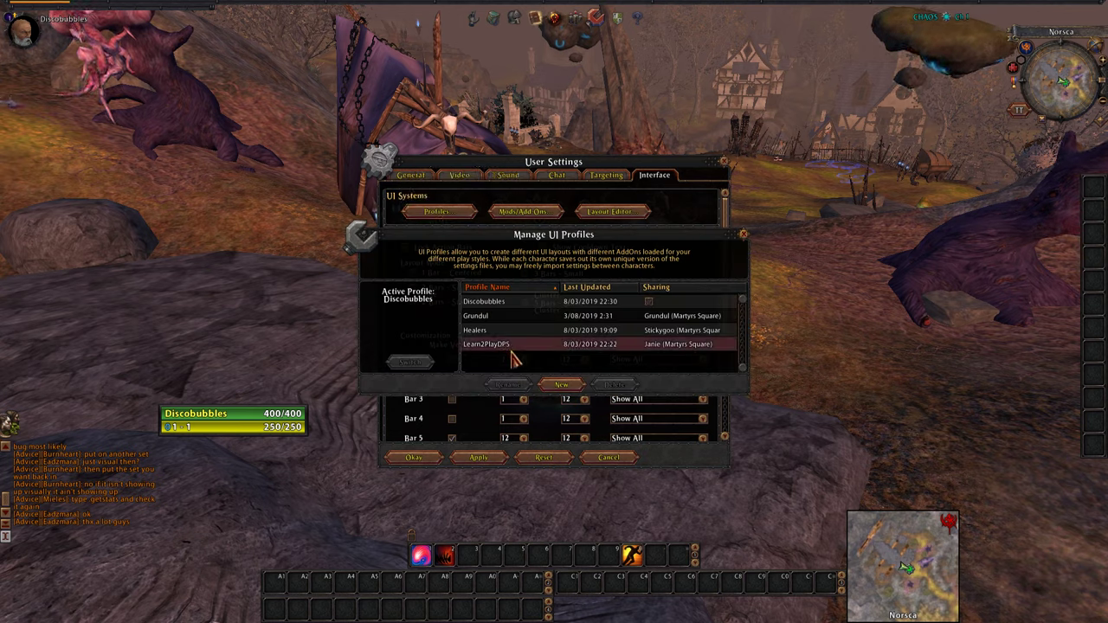
left_click(490, 345)
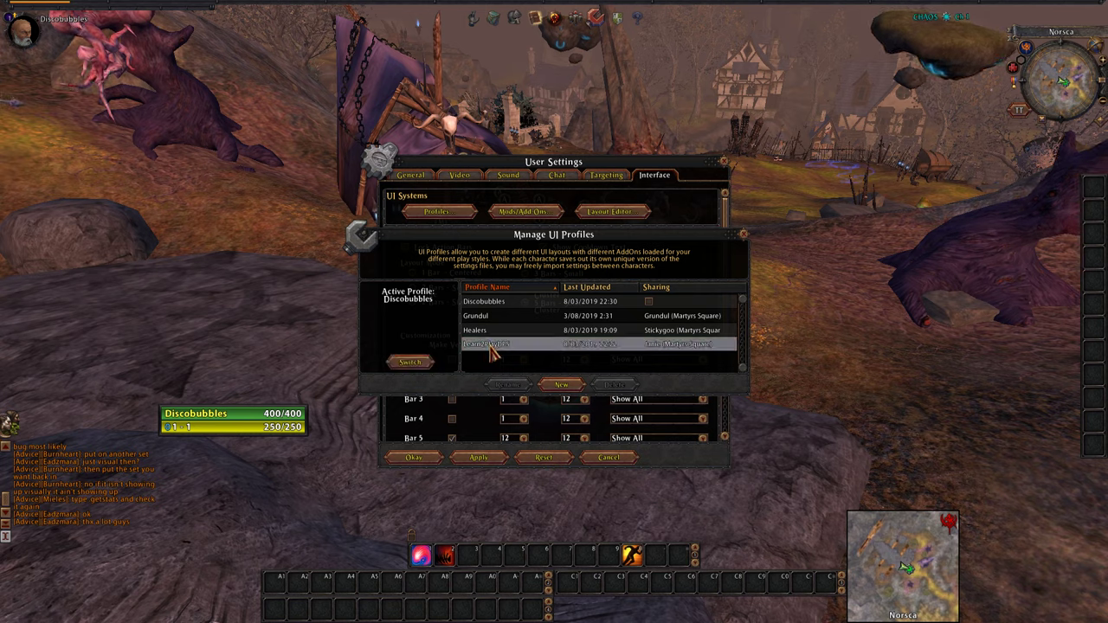
left_click(410, 364)
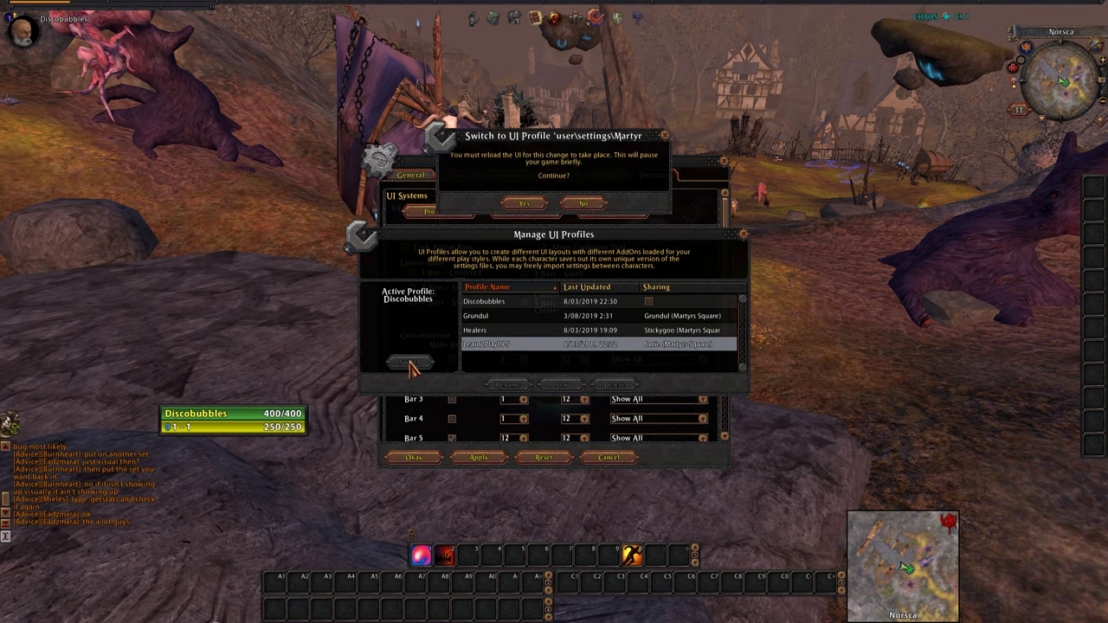
left_click(523, 206)
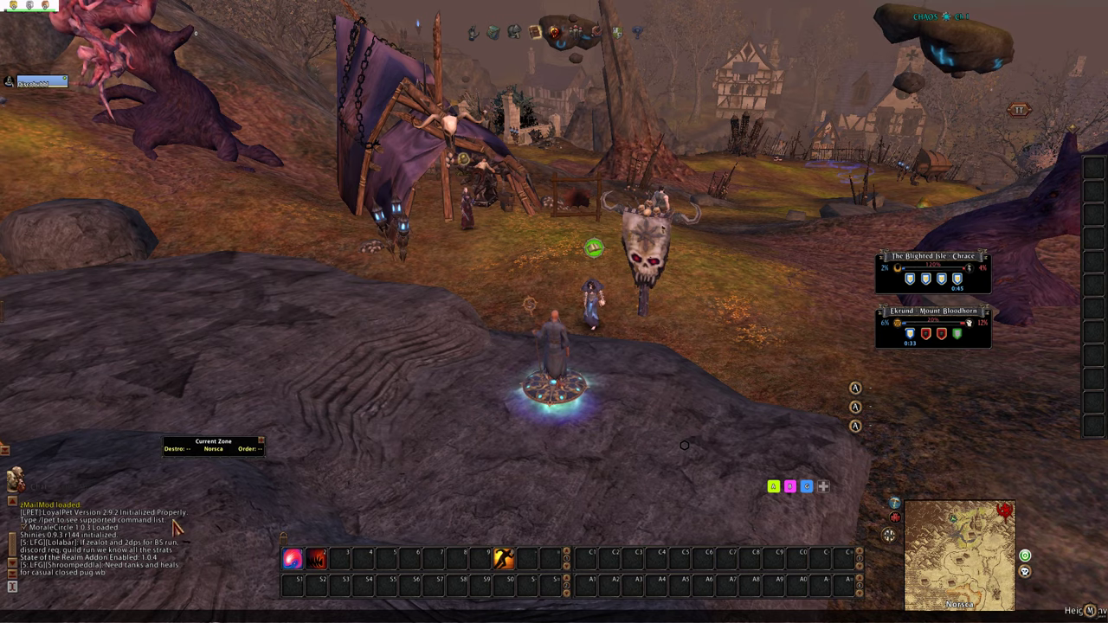
Step: Reload the interface with the /reloadui chat command
mouse_move(175, 518)
key("Return")
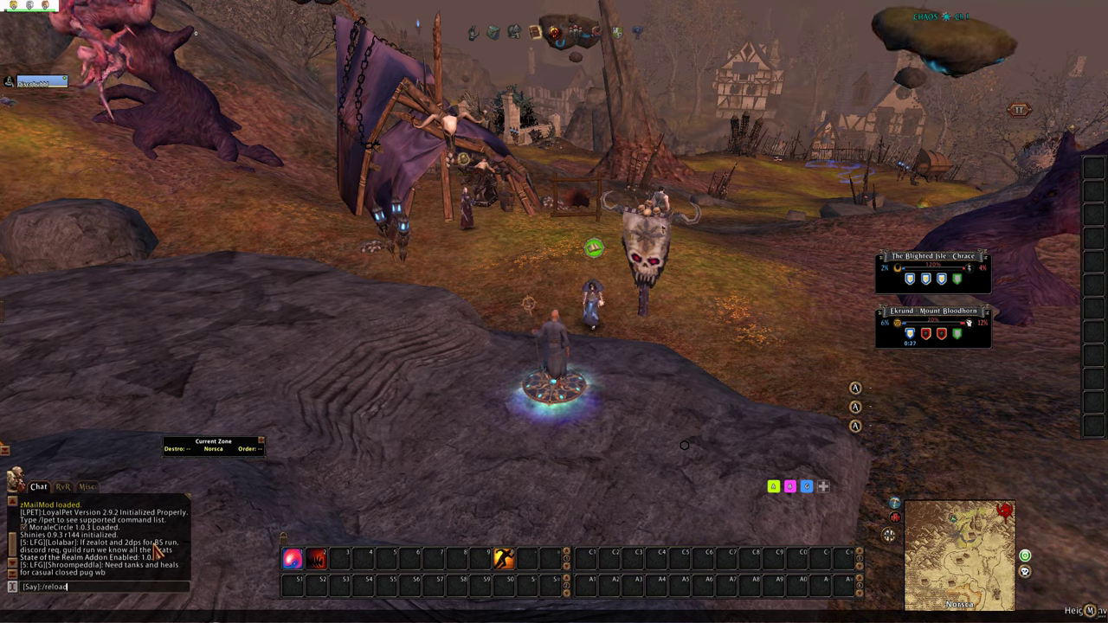
type("/reloadui")
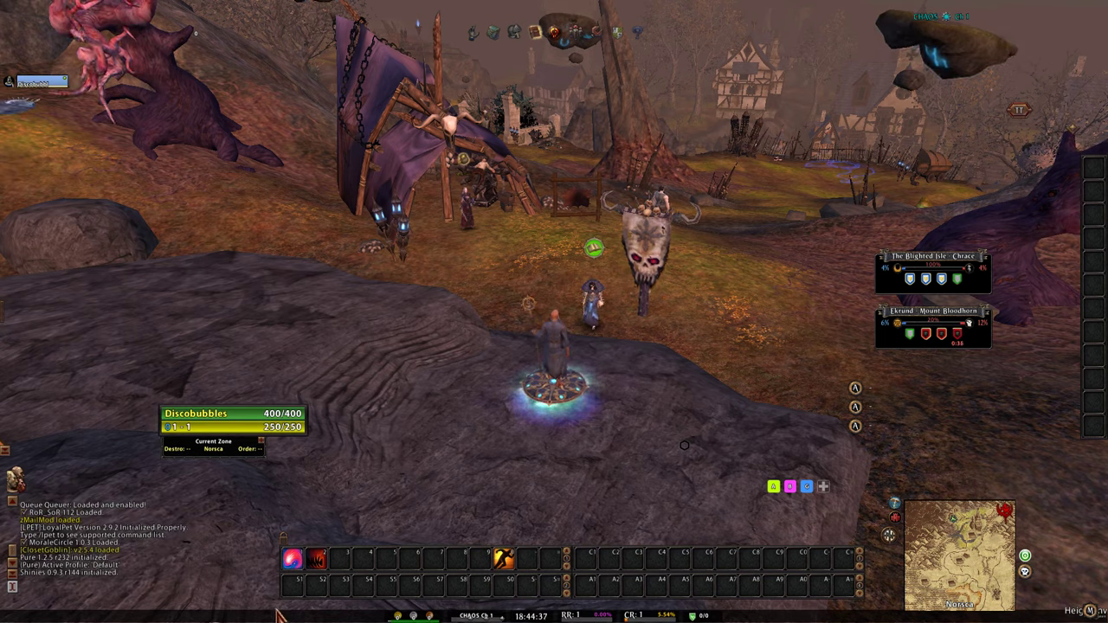
Step: Shift the small coloured-button group slightly down and left beside the Mini Map
mouse_move(492, 616)
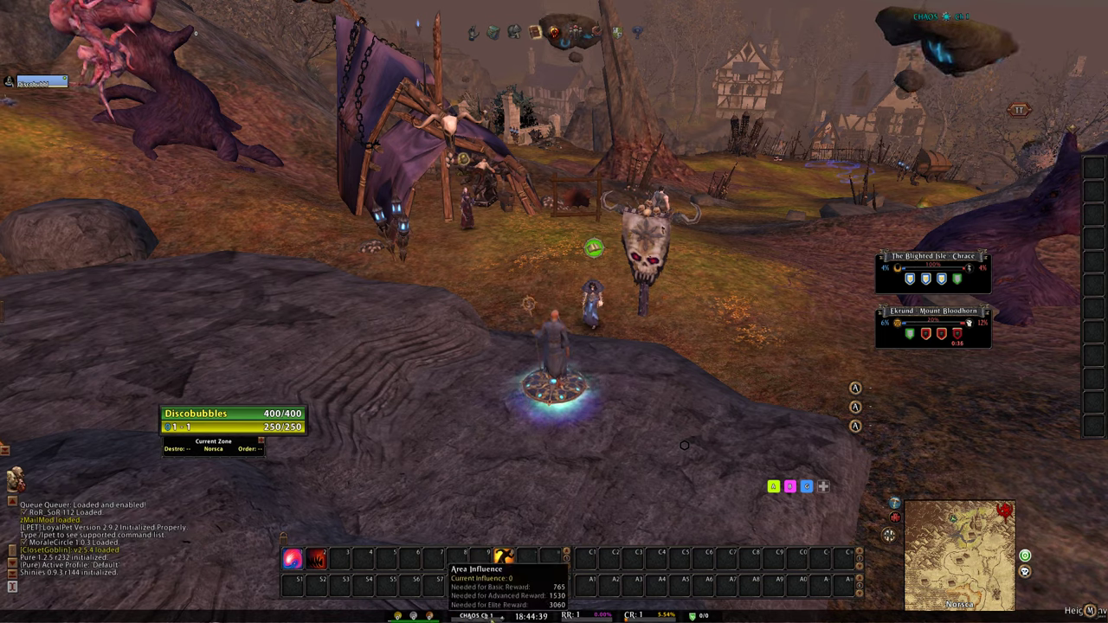
left_click_drag(727, 430, 695, 437)
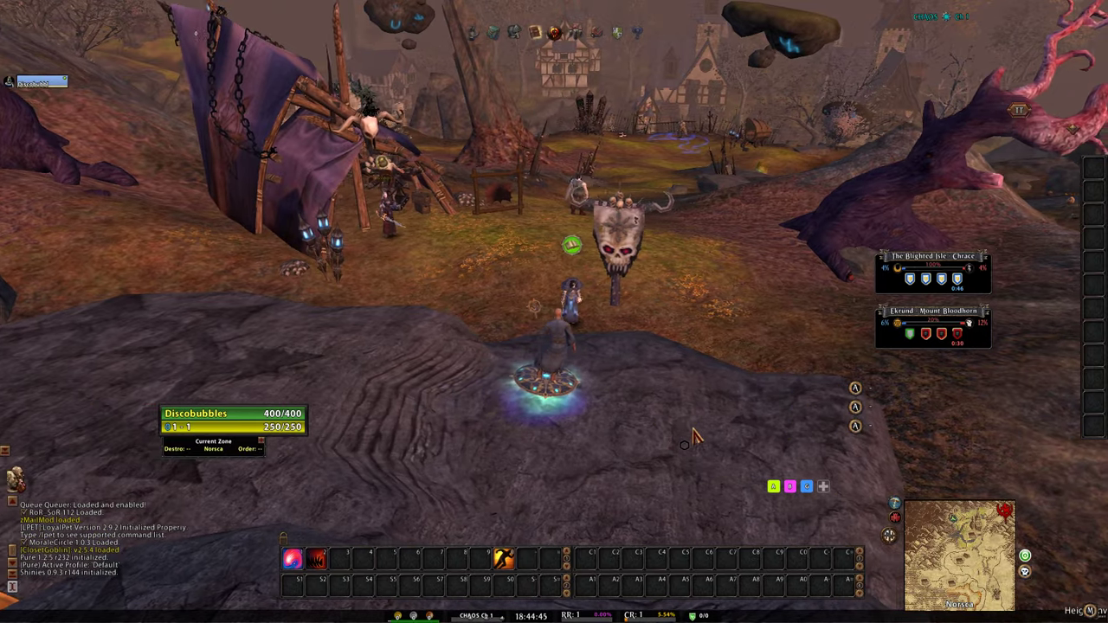
key("a")
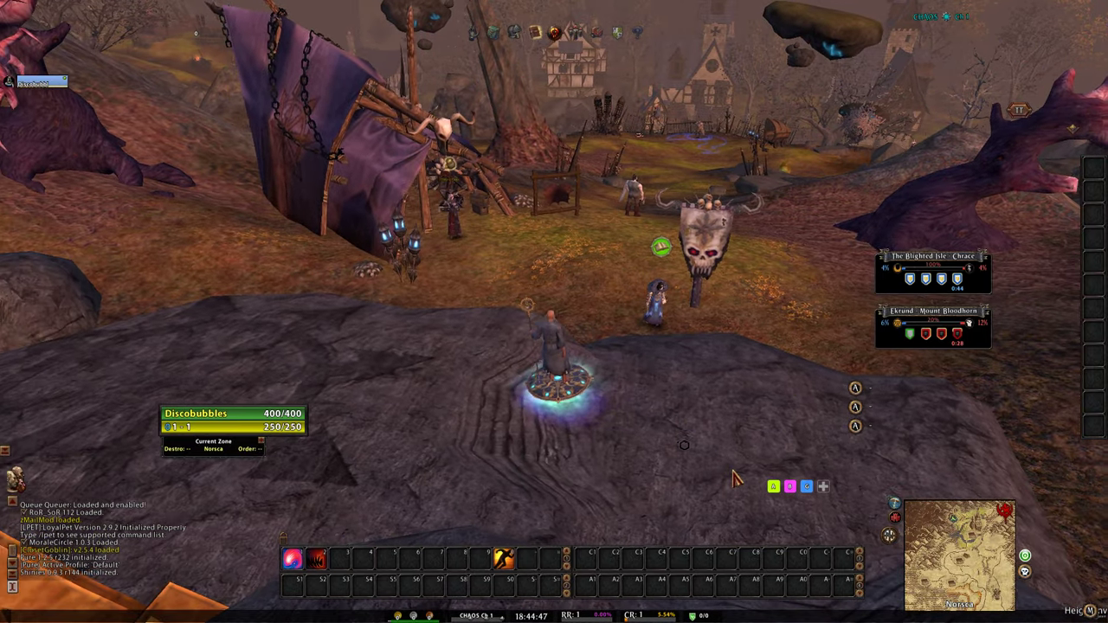
key("d")
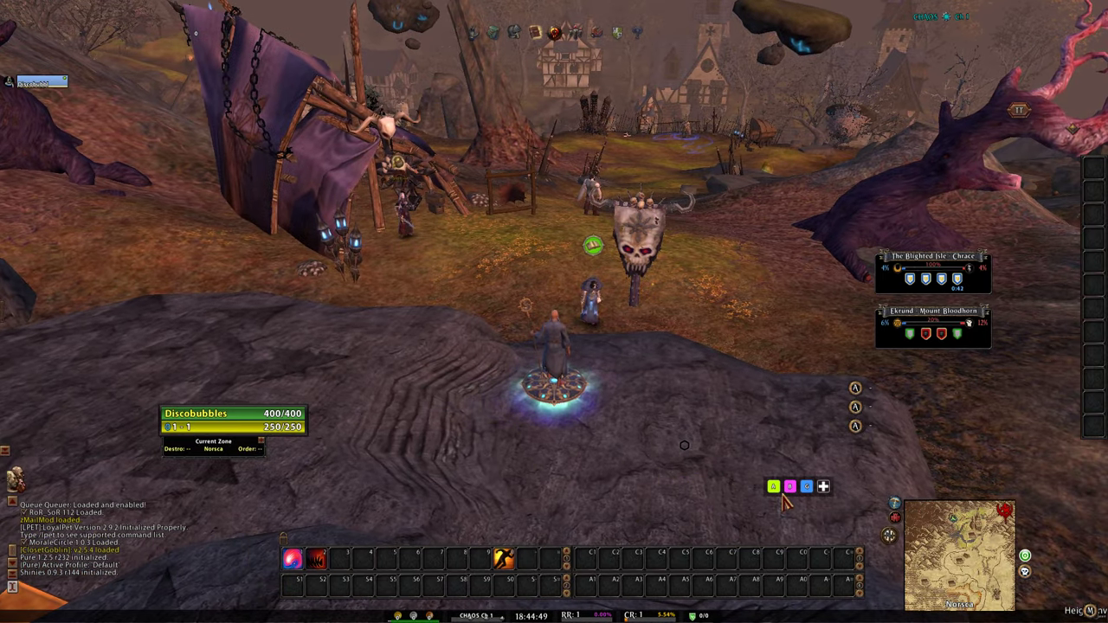
left_click_drag(784, 502, 800, 530)
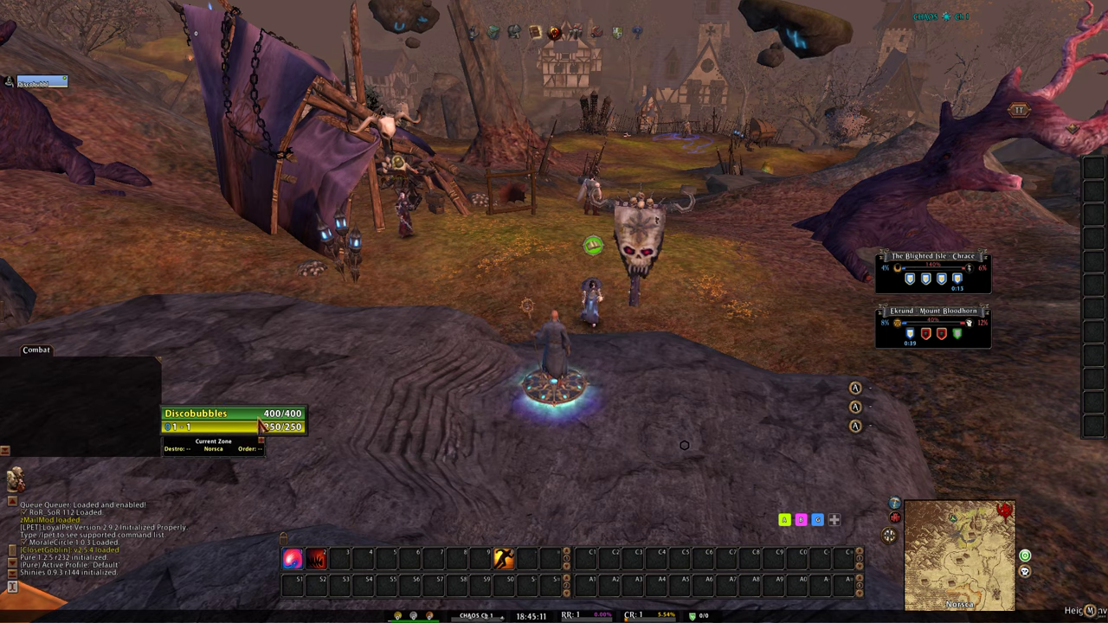
left_click(404, 206)
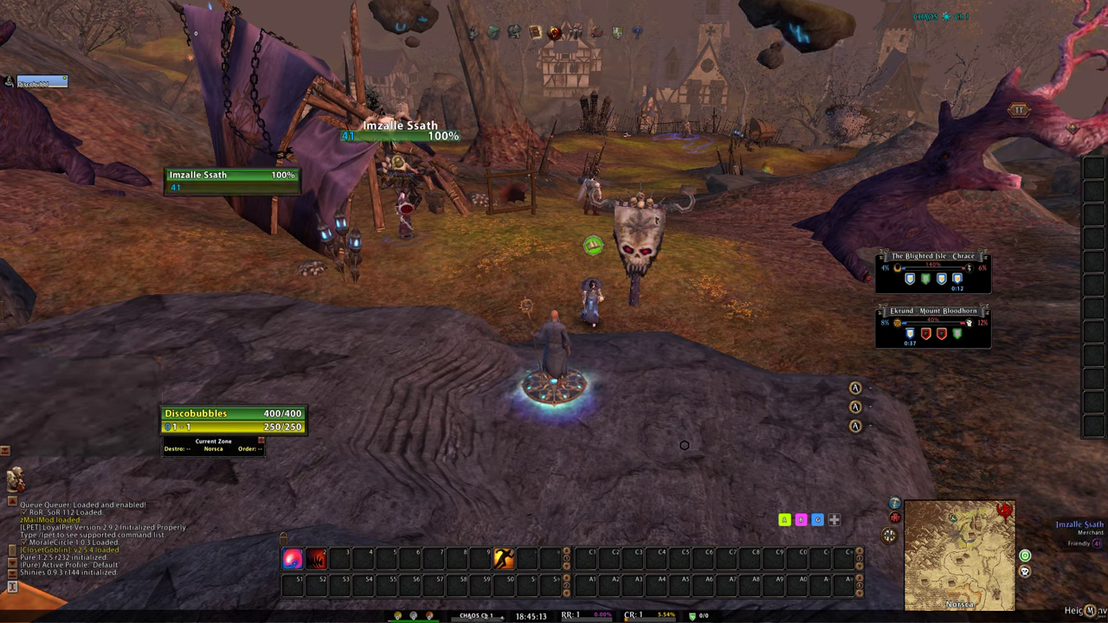
left_click(516, 271)
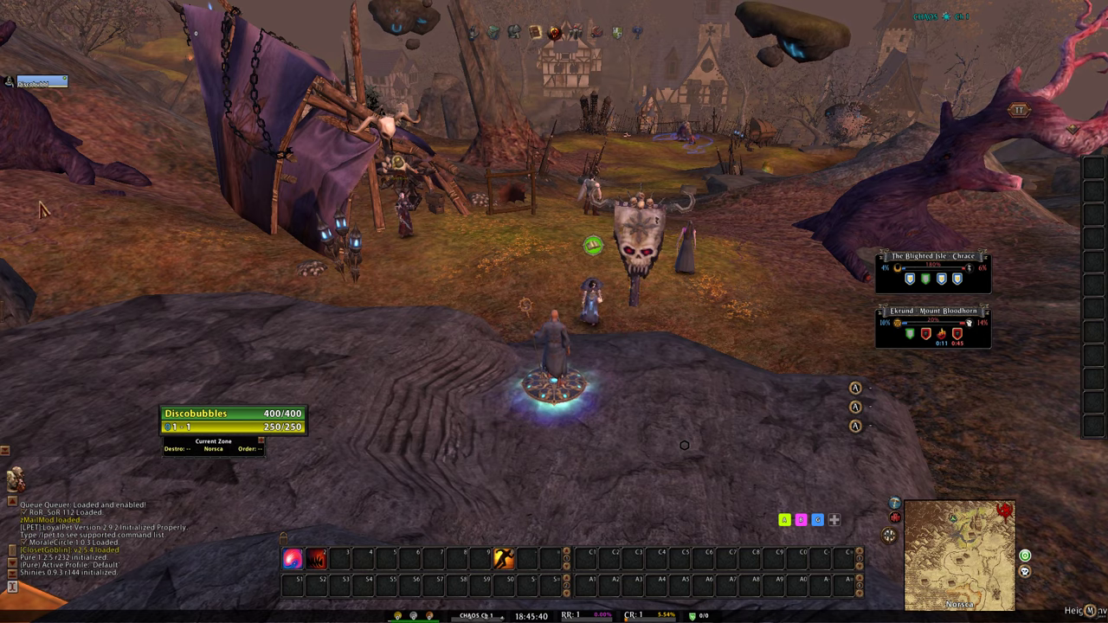
left_click_drag(52, 182, 98, 229)
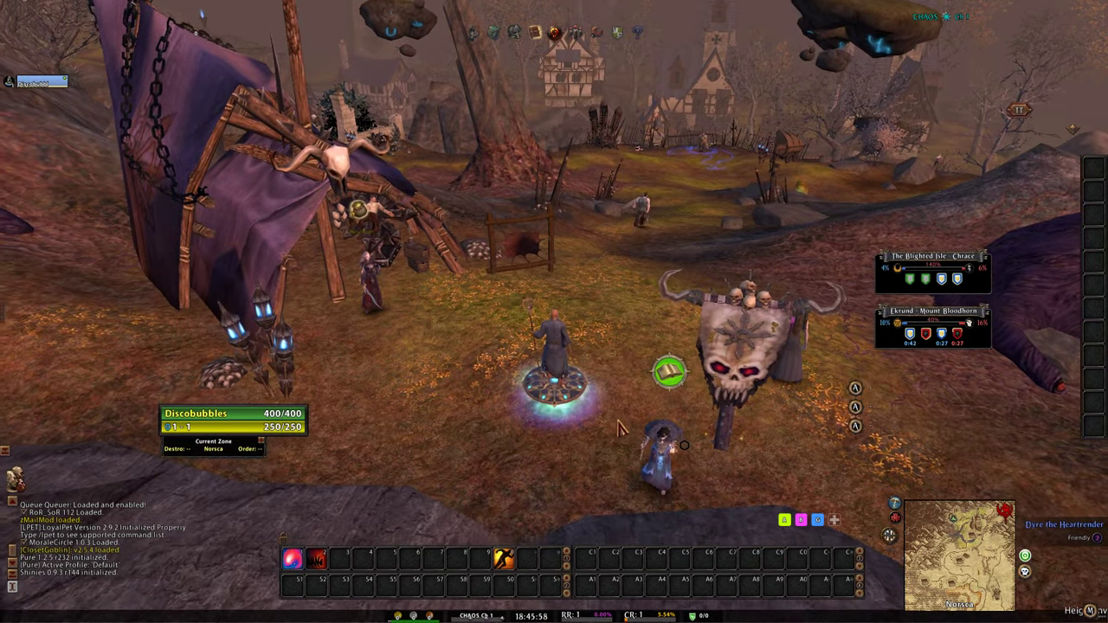
key("s")
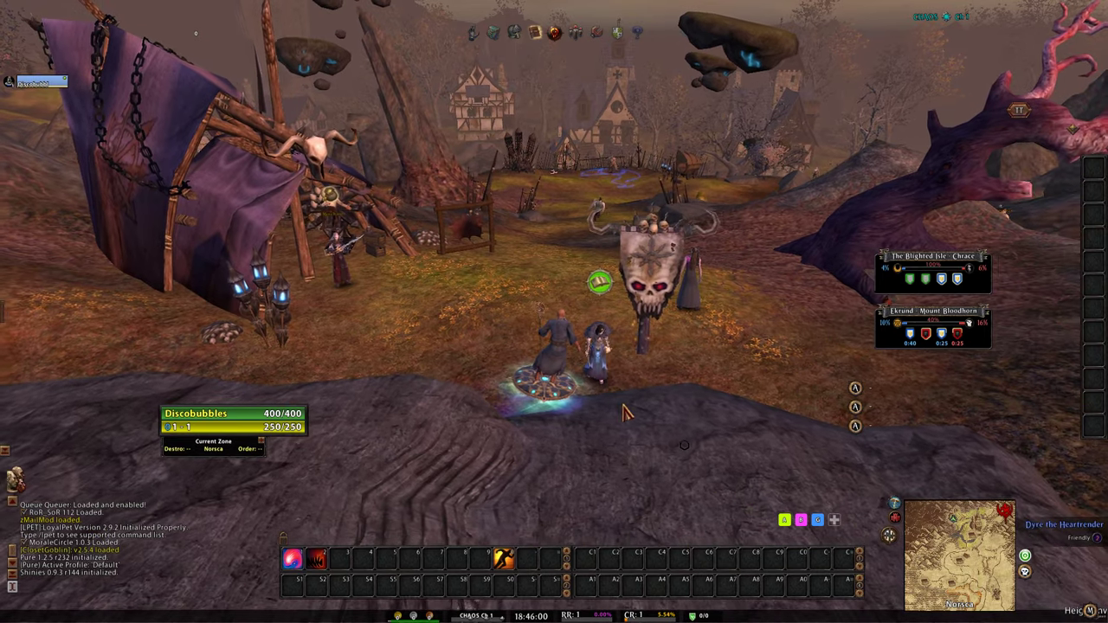
key("s")
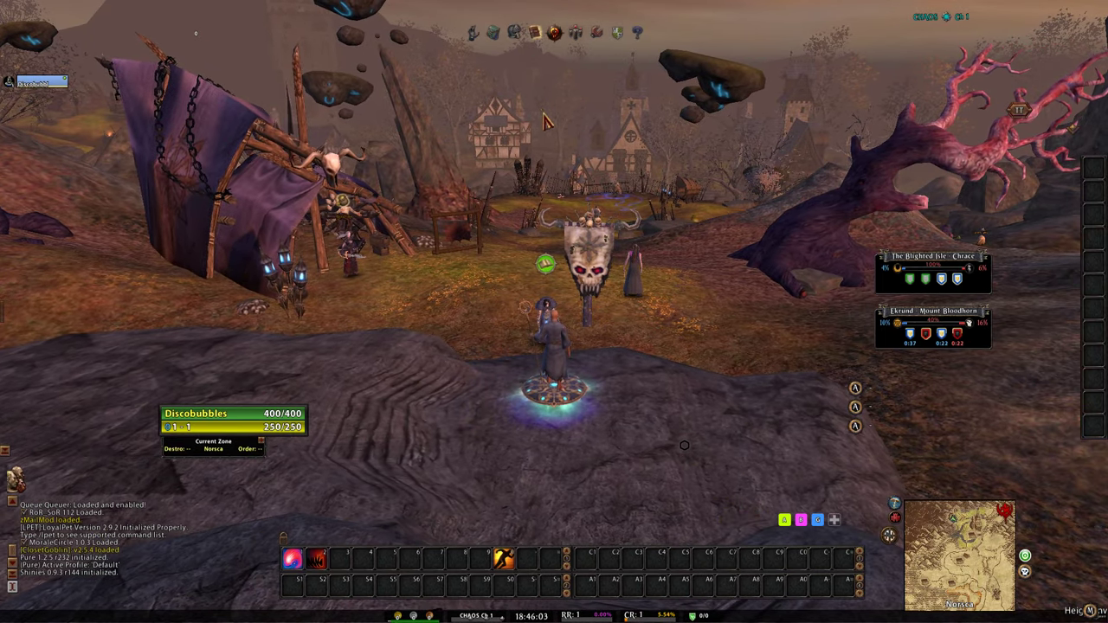
Step: Enter the Layout Editor from Interface settings and start editing the window layout
left_click(596, 33)
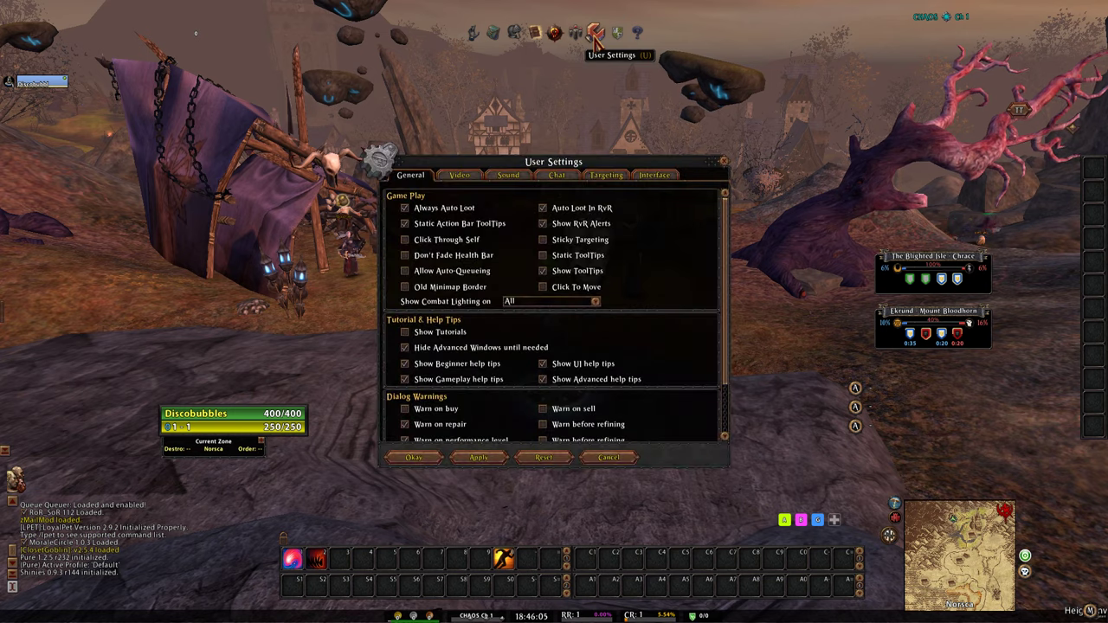
left_click(654, 177)
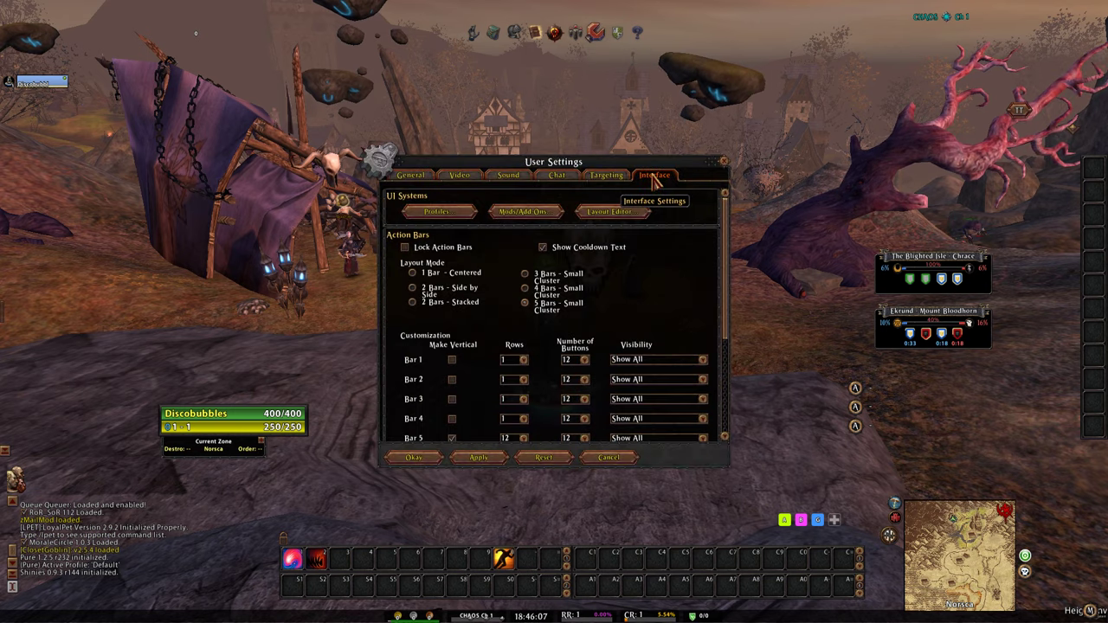
left_click(610, 213)
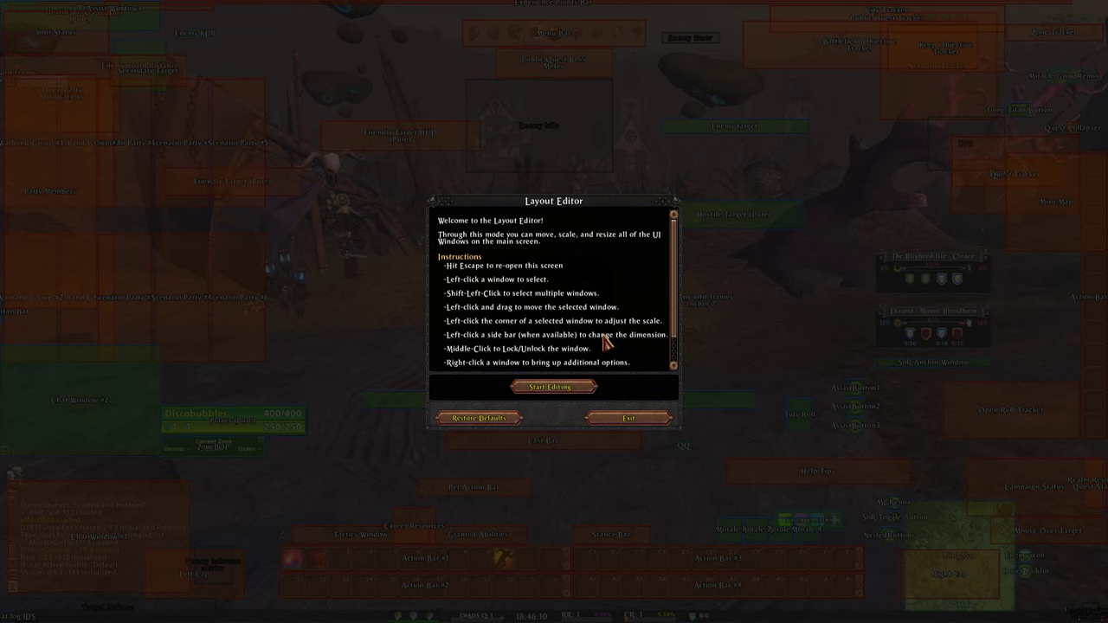
left_click(545, 389)
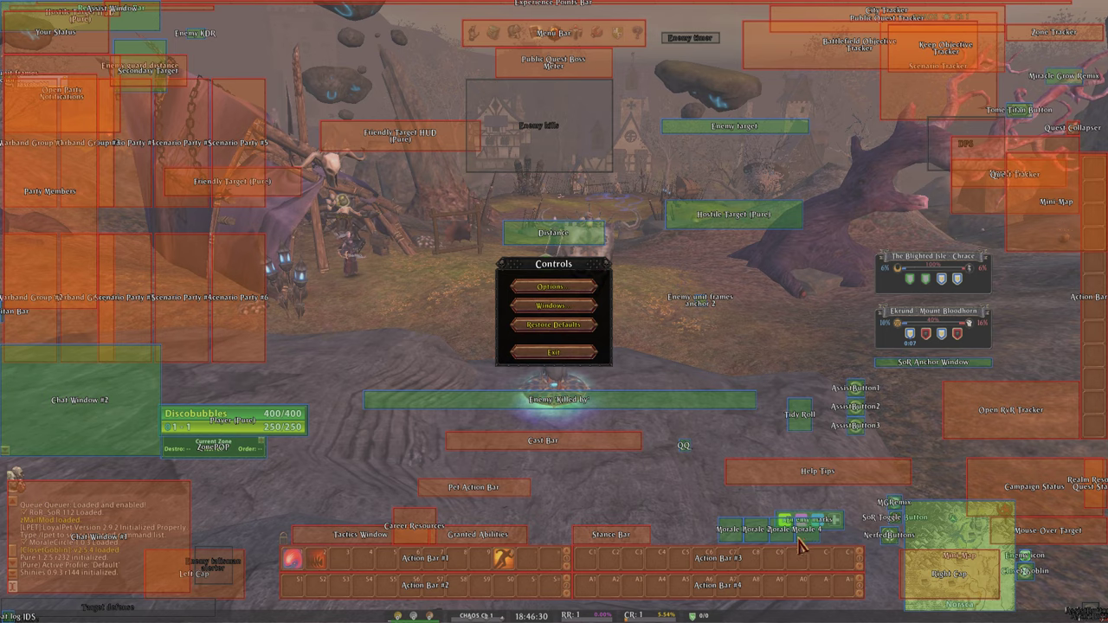
Step: Nudge the Morale 1 window slightly down-right, then exit editing and answer the save prompt
left_click(731, 537)
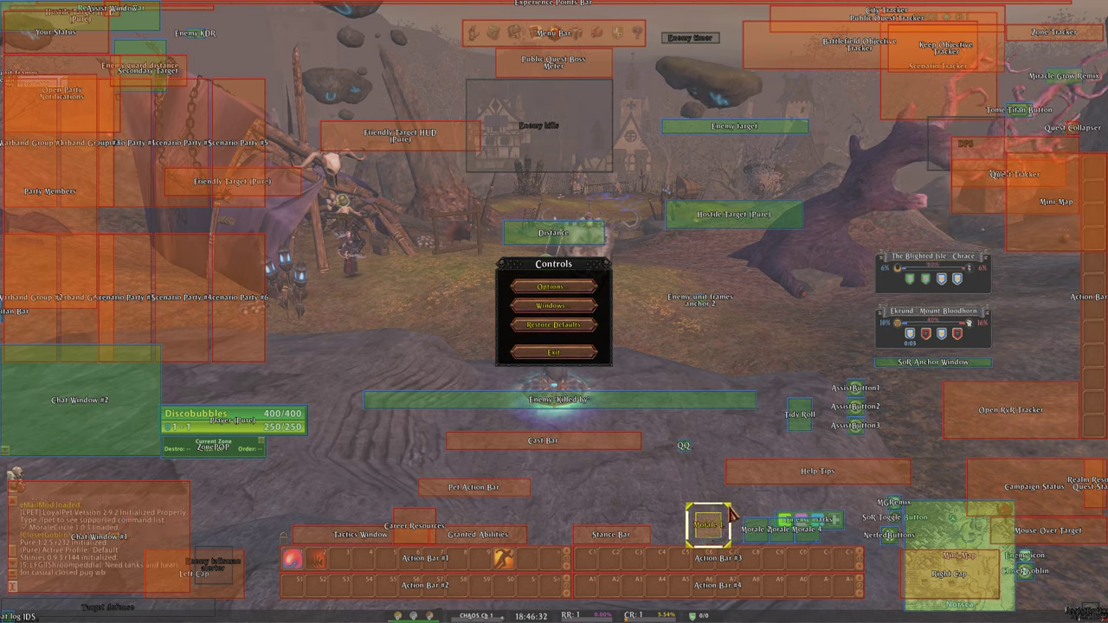
left_click_drag(718, 520, 724, 526)
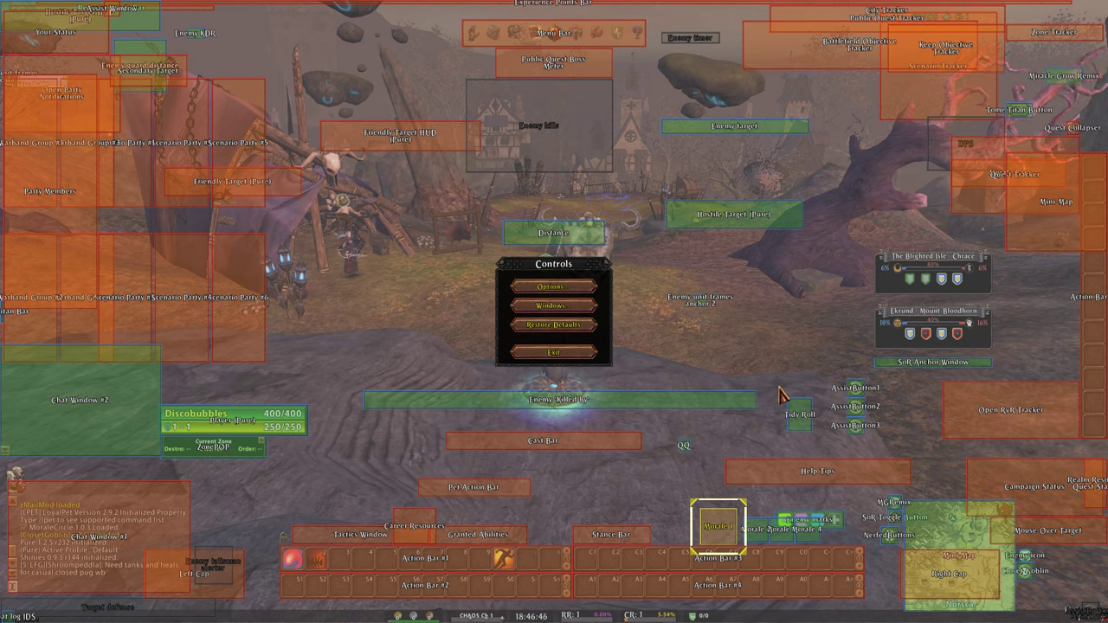
left_click(800, 419)
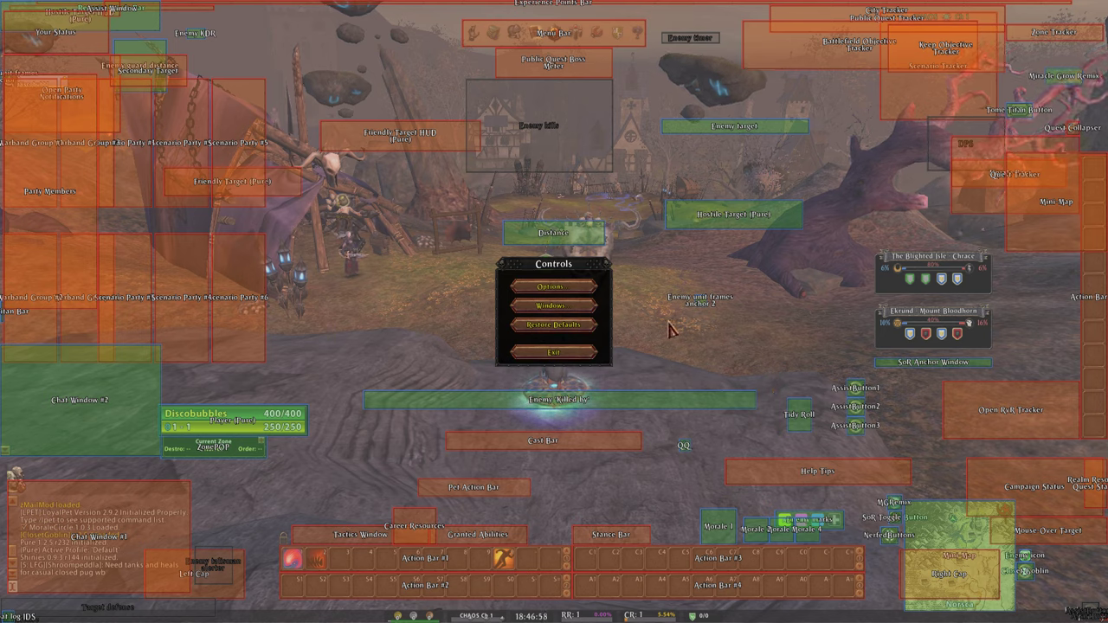
left_click(564, 351)
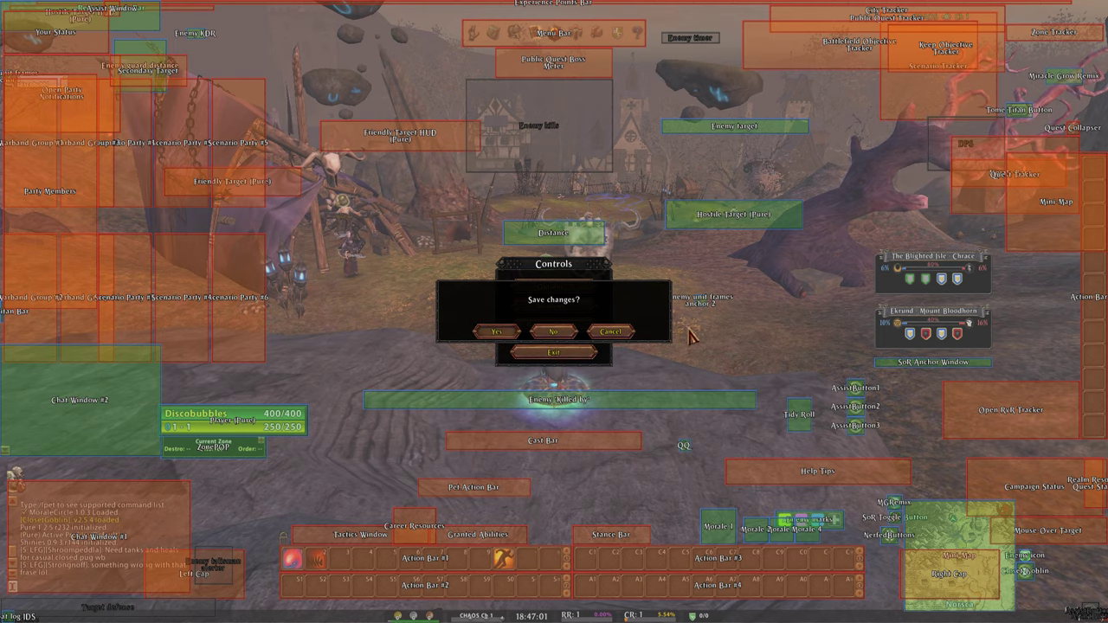
key("Return")
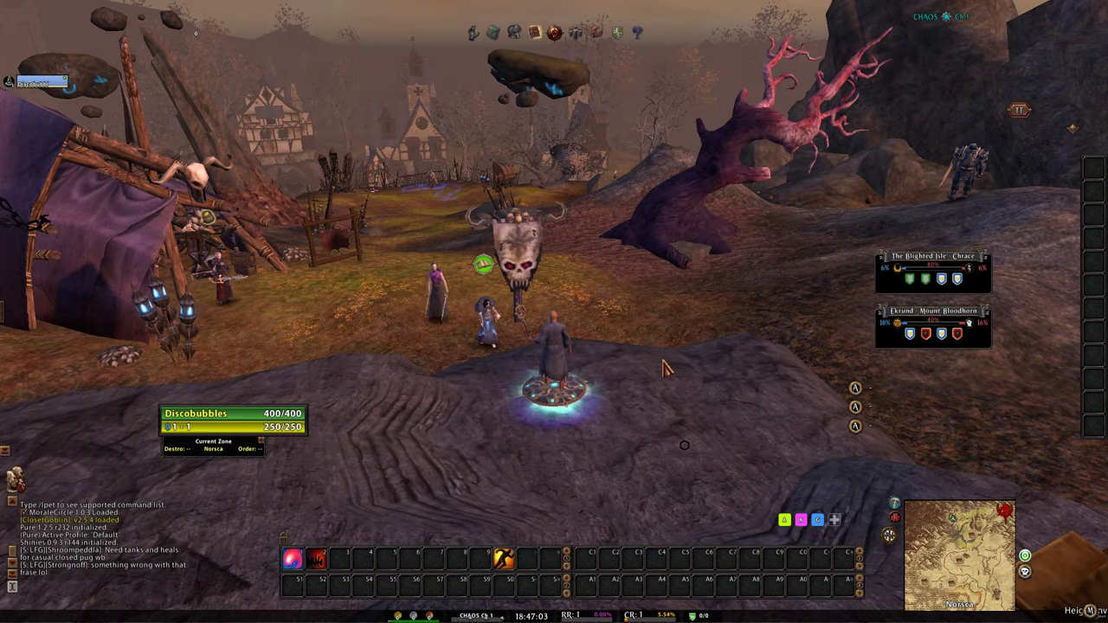
Step: Review the Combat chat window's channel filter list and accept it
left_click_drag(663, 368, 447, 385)
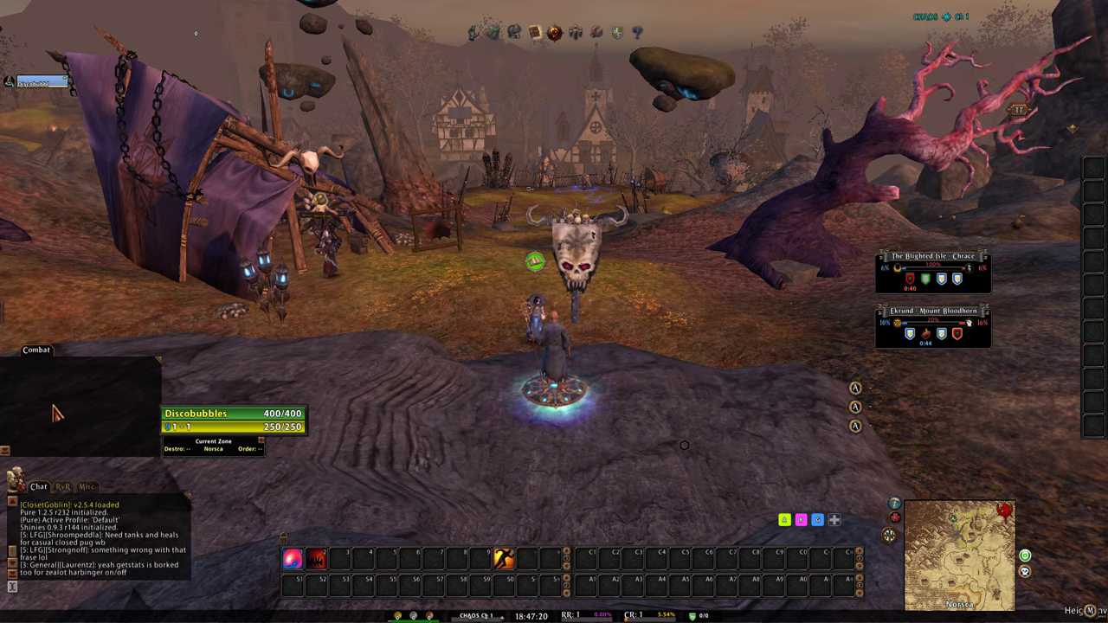
right_click(43, 352)
left_click(65, 355)
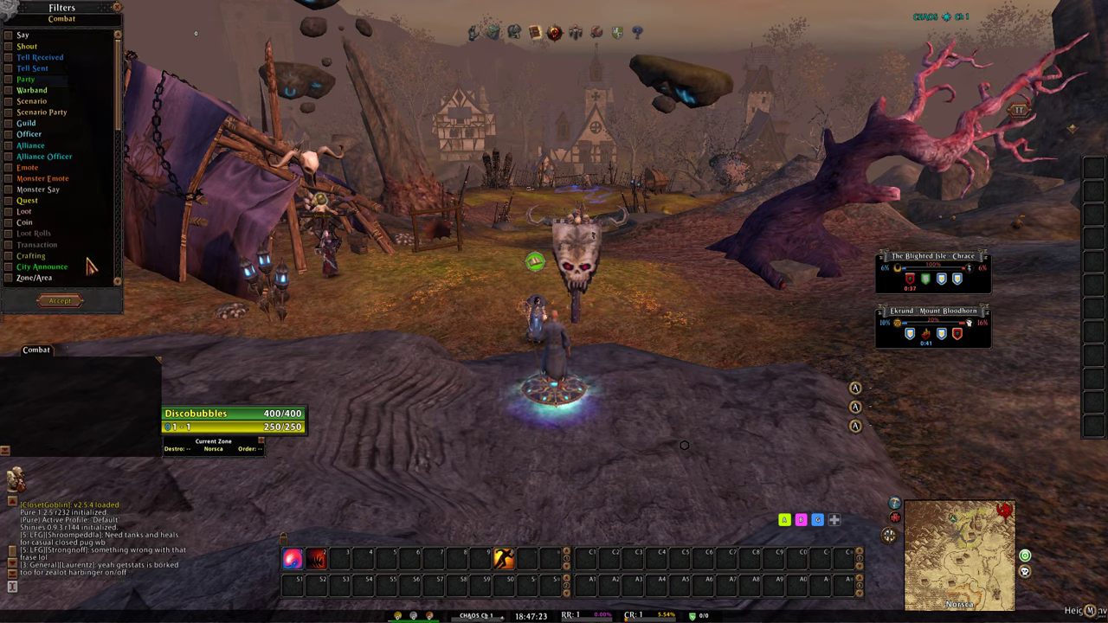
scroll(55, 90, "down", 7)
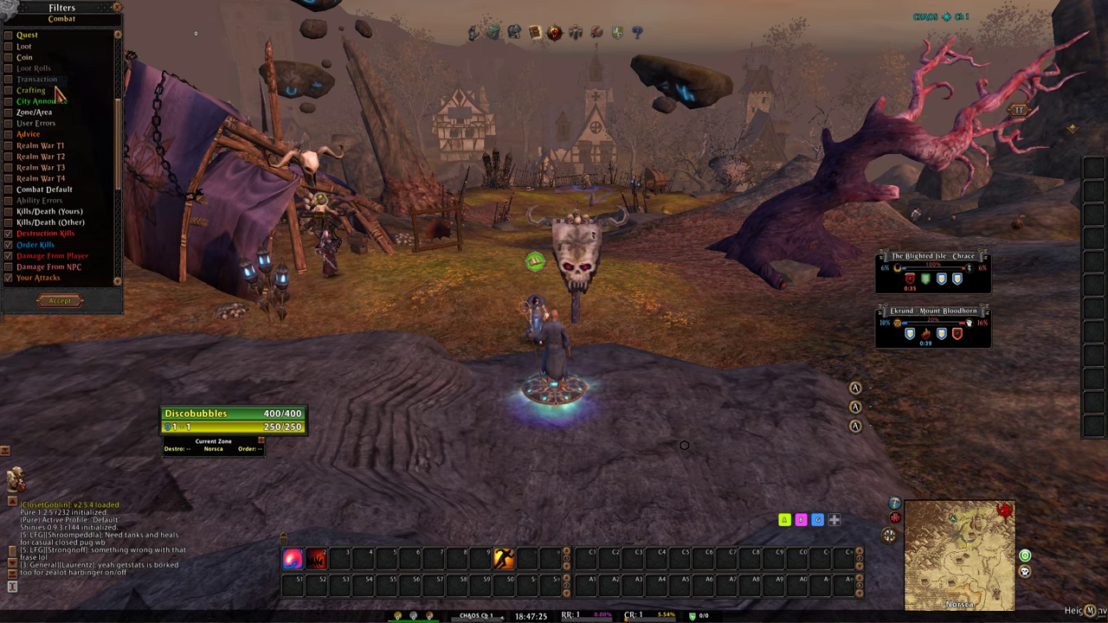
scroll(59, 96, "down", 1)
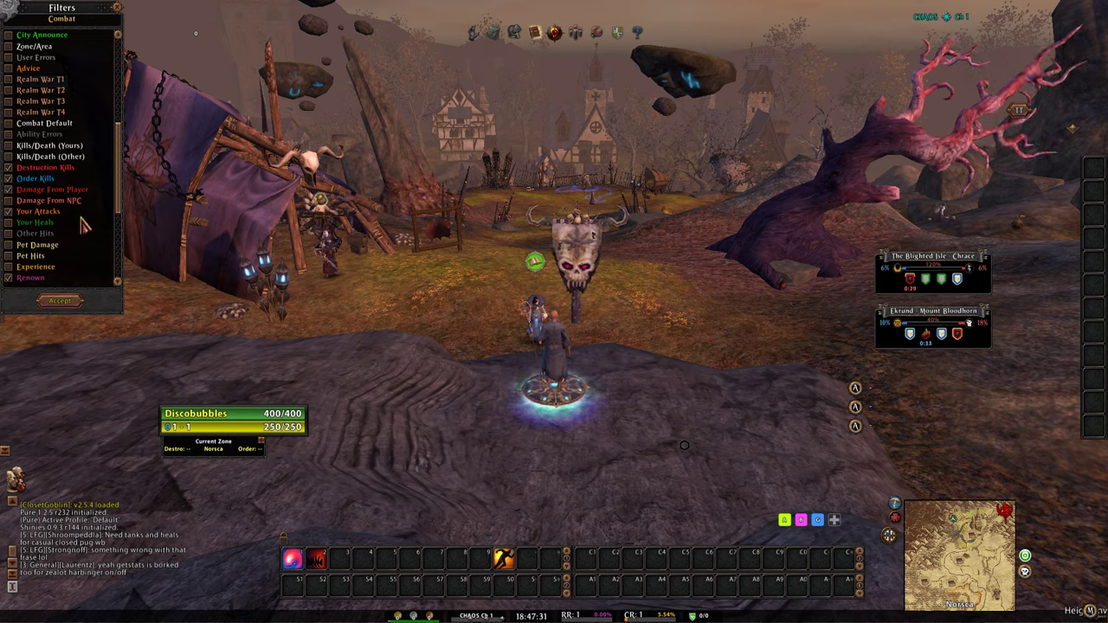
scroll(52, 250, "down", 2)
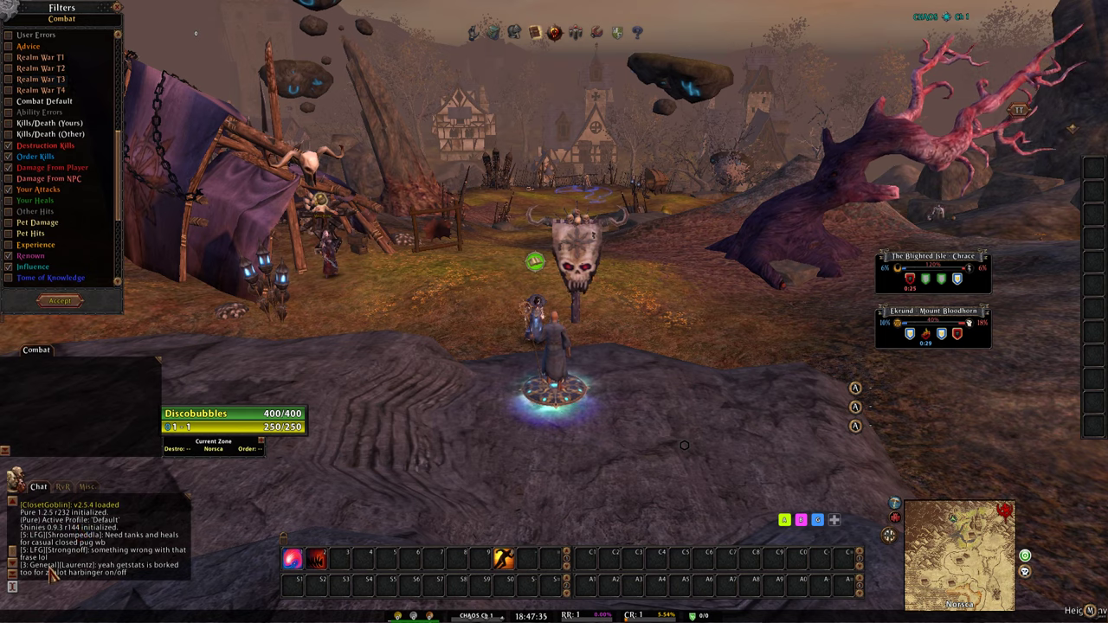
left_click(59, 300)
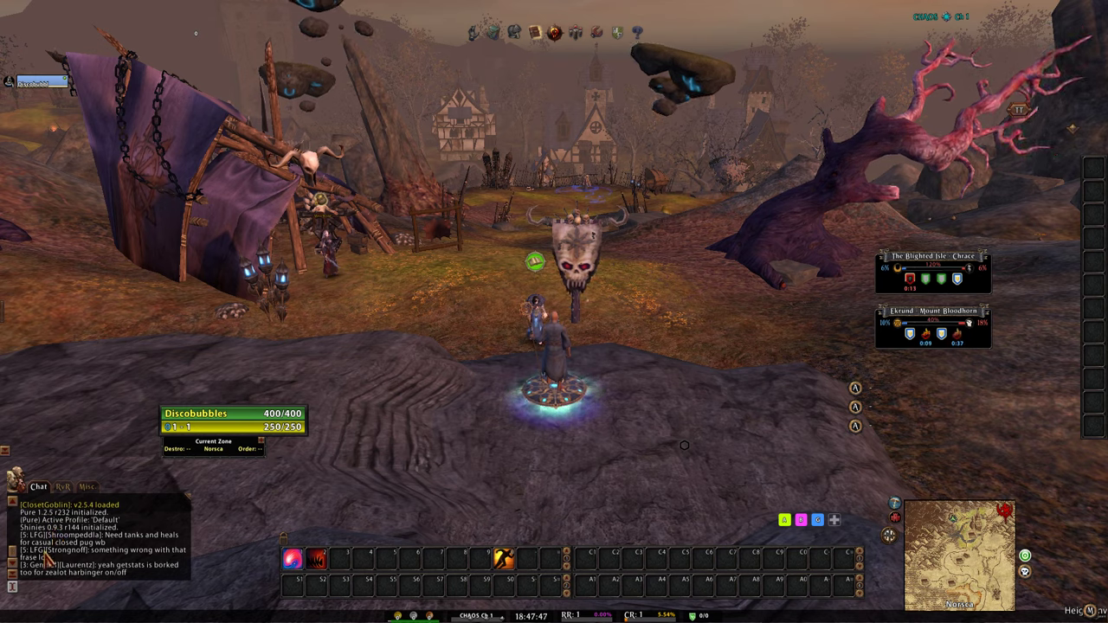
Step: Cycle through the Misc., Chat and RvR chat tabs, ending on Chat
left_click(89, 487)
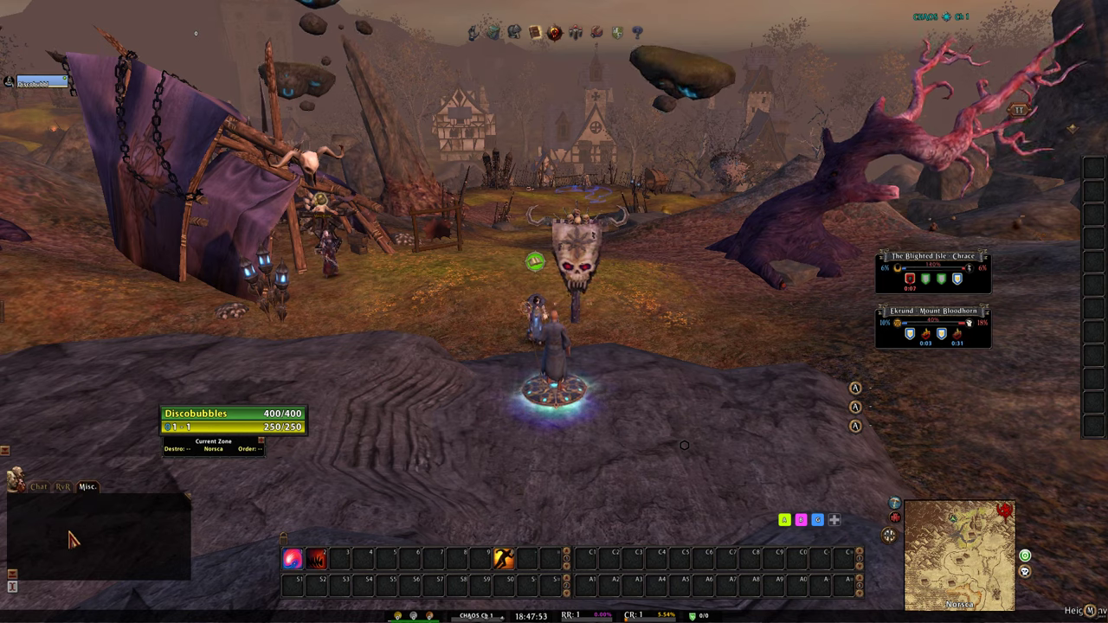
left_click(40, 488)
left_click(63, 487)
left_click(39, 488)
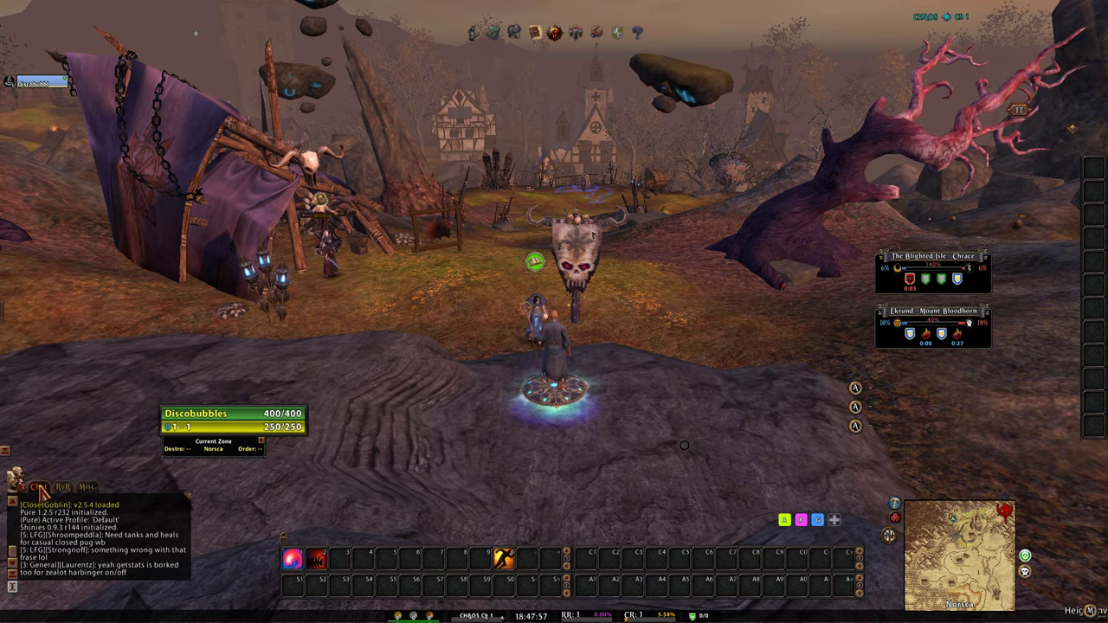